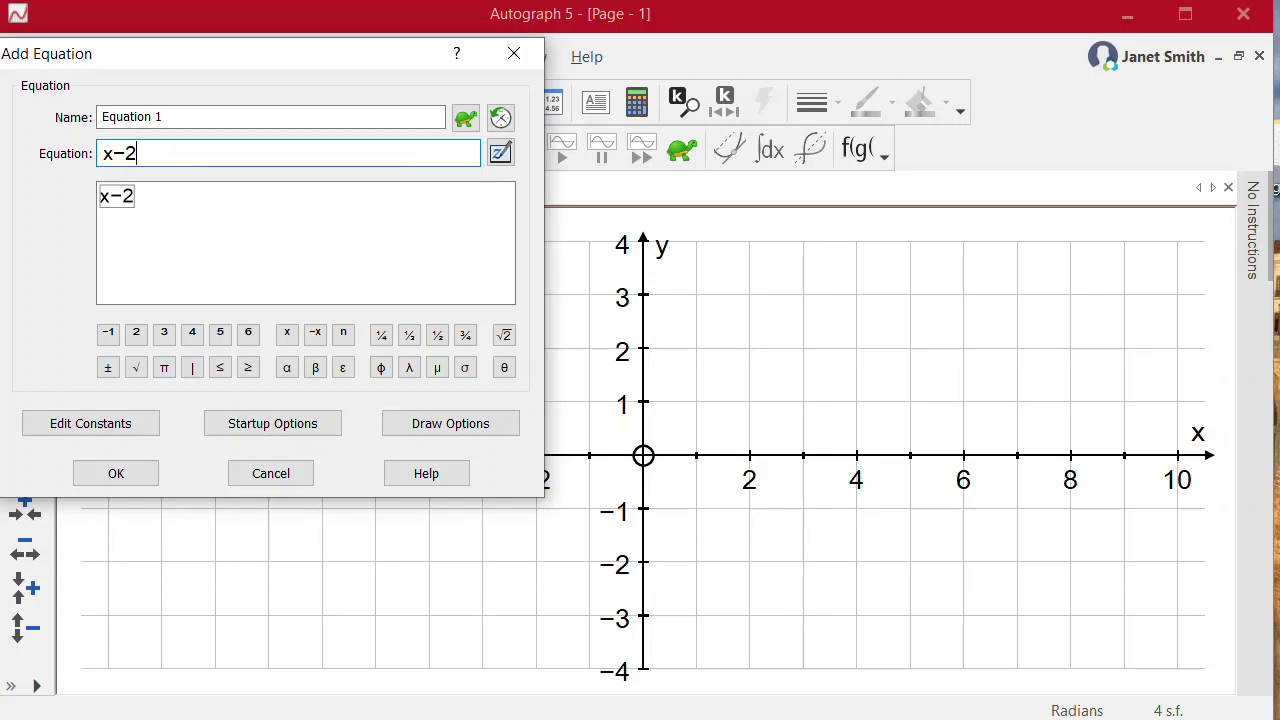
Step: Enter the equation x−2y=6 and plot its line on the graph
type("6")
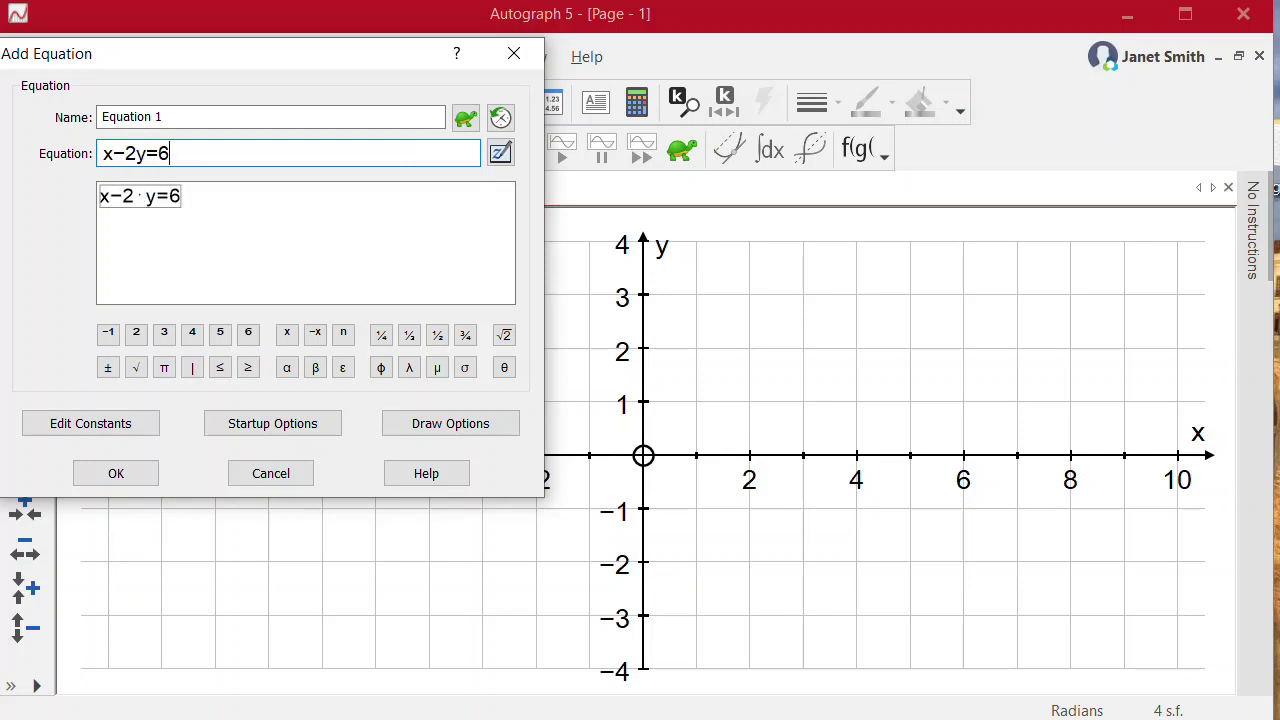
left_click(155, 478)
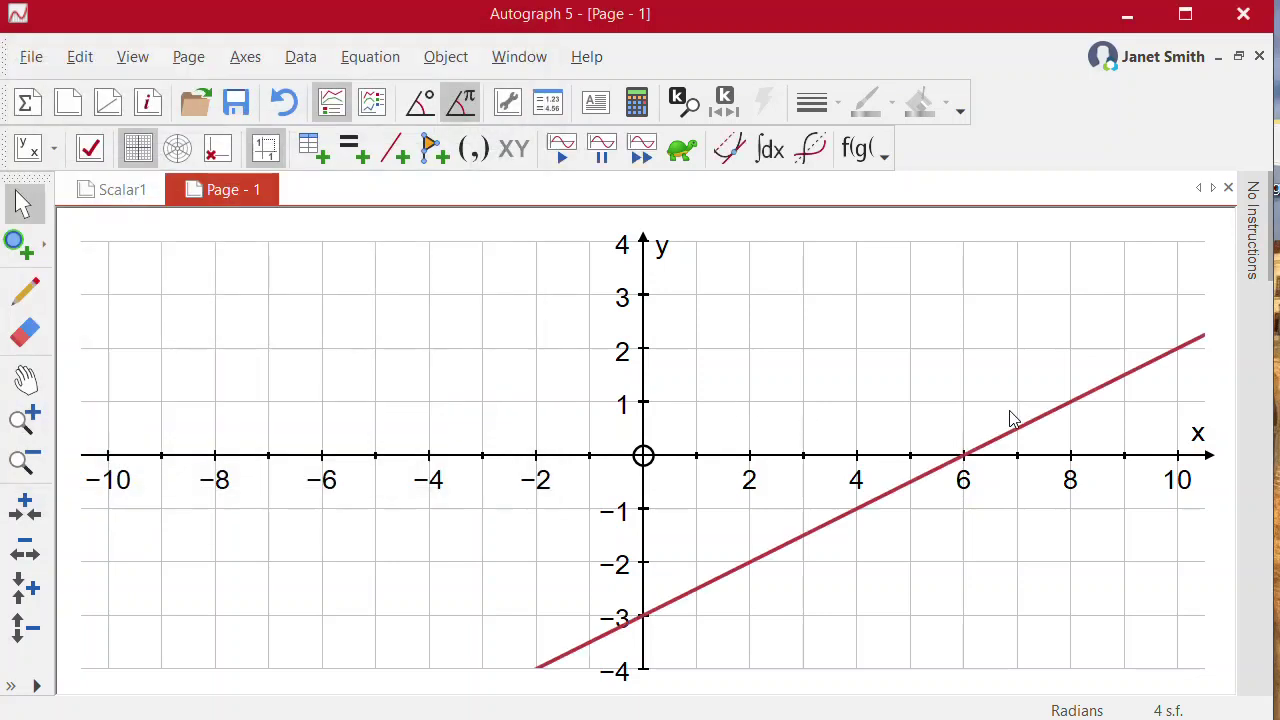
Step: Add a text box for the plotted line, reword its name as "Line", and place it above the line near y = 3
left_click(1043, 412)
left_click(600, 110)
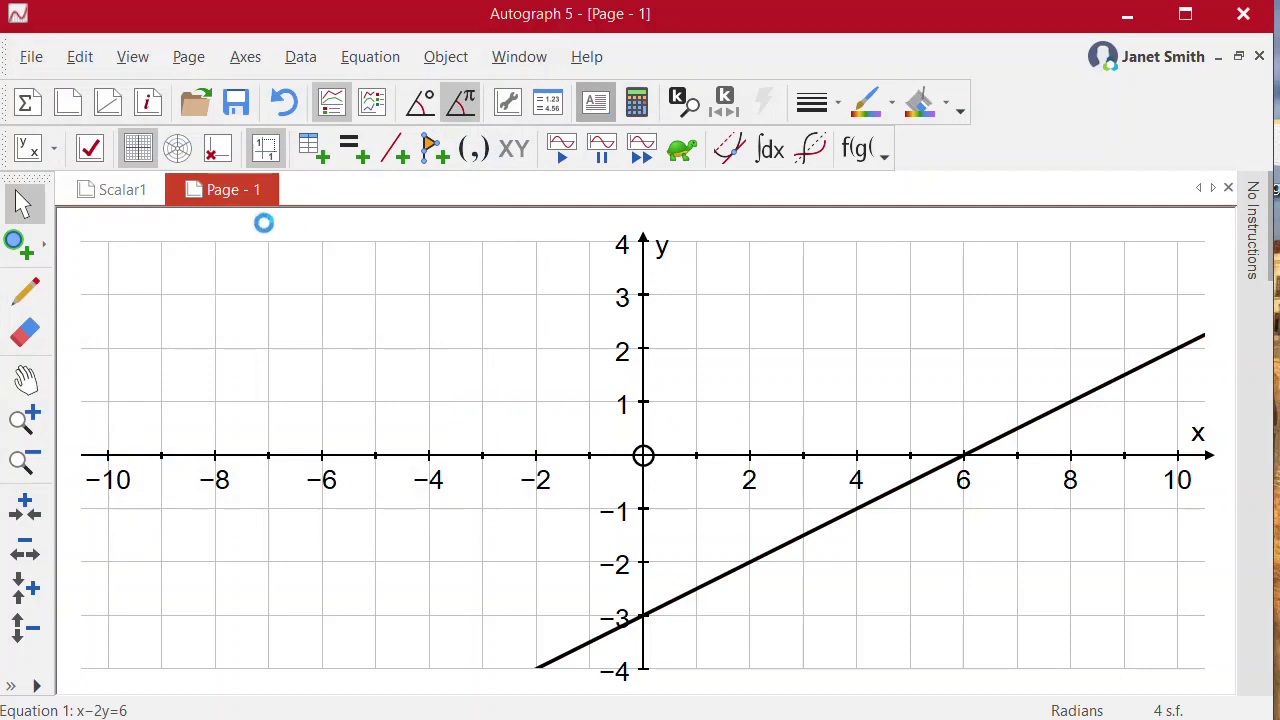
left_click_drag(128, 122, 34, 118)
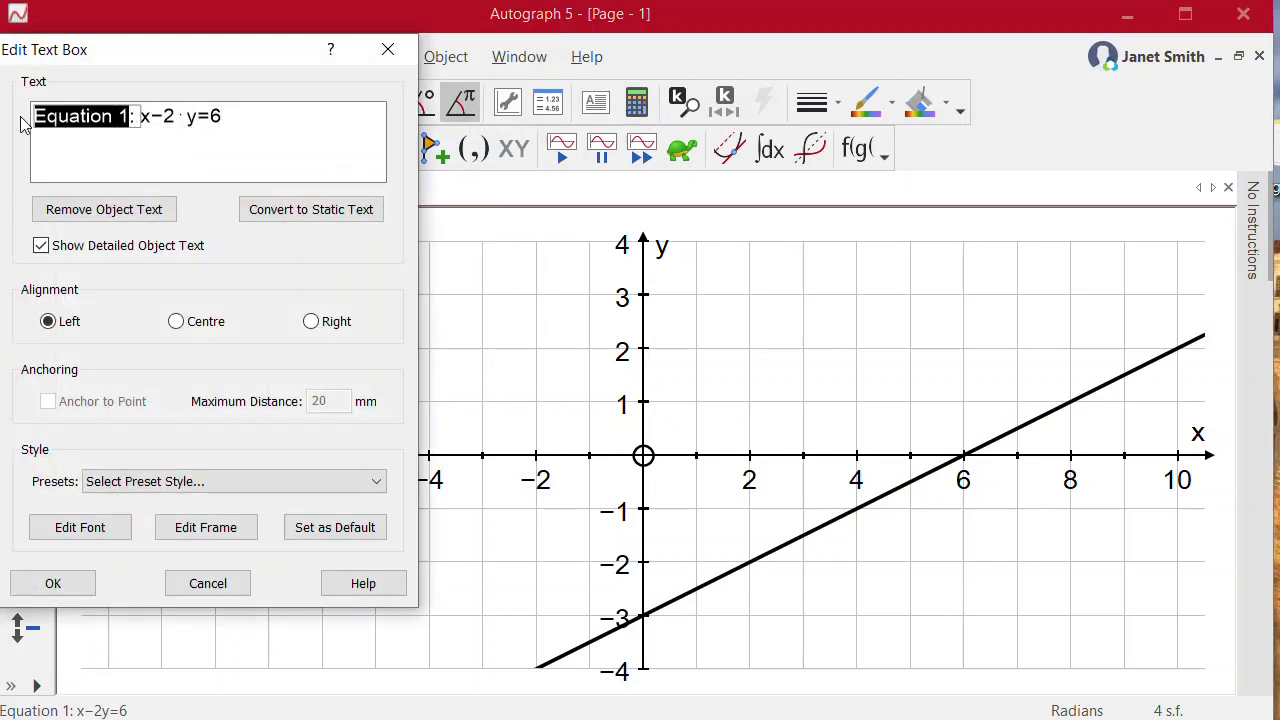
type("Lilne")
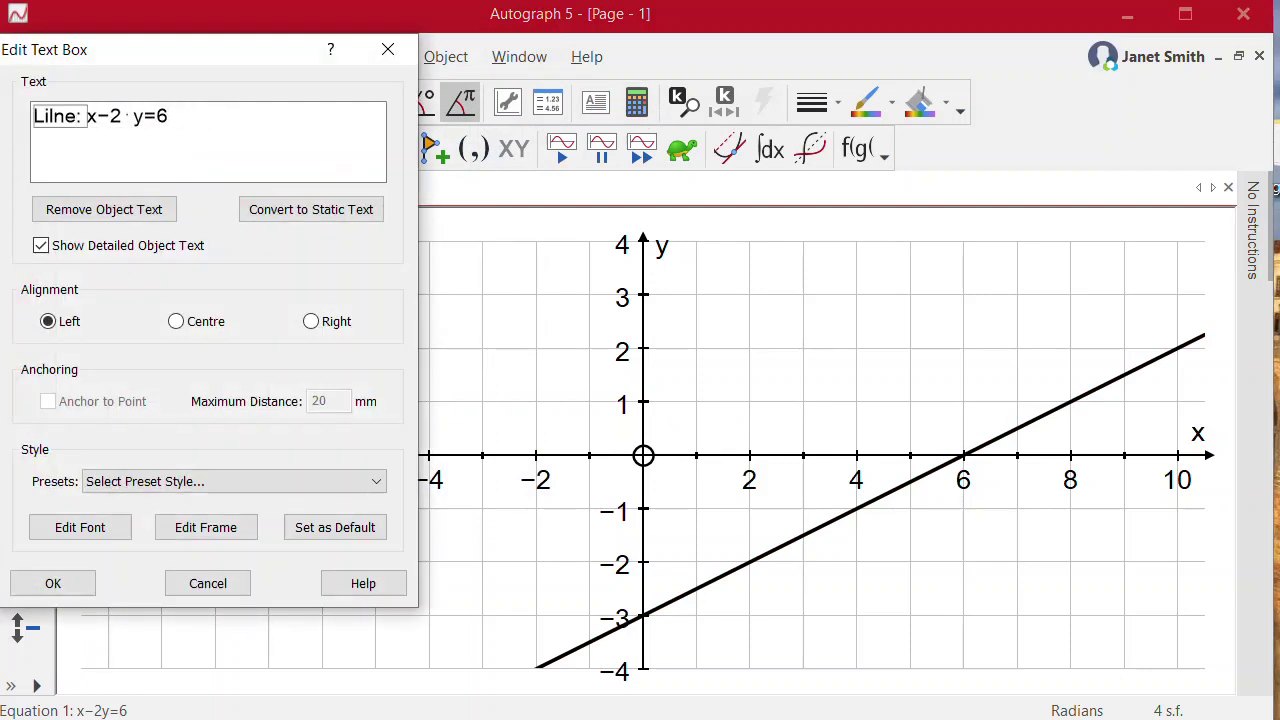
key("Delete")
left_click(53, 583)
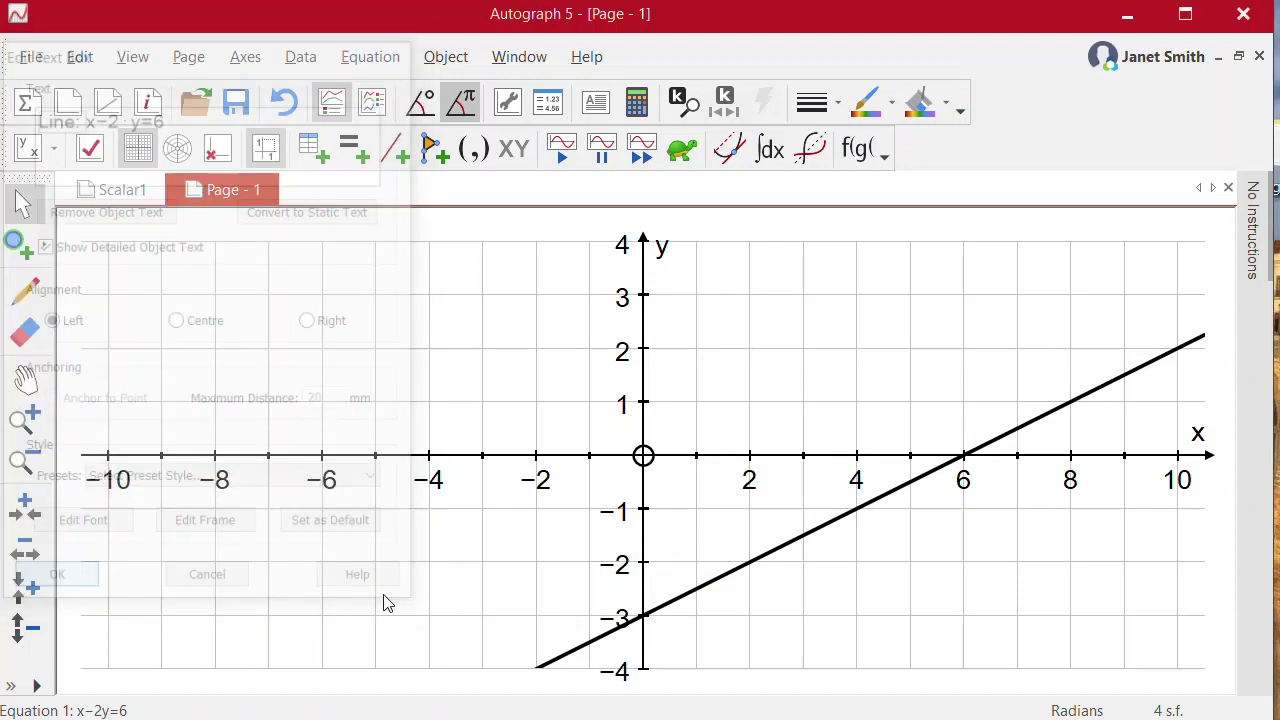
left_click_drag(718, 443, 1036, 285)
left_click(464, 284)
Step: Plot a point at the origin (0, 0) and draw the vector with components 1 and −2 from it
left_click(474, 152)
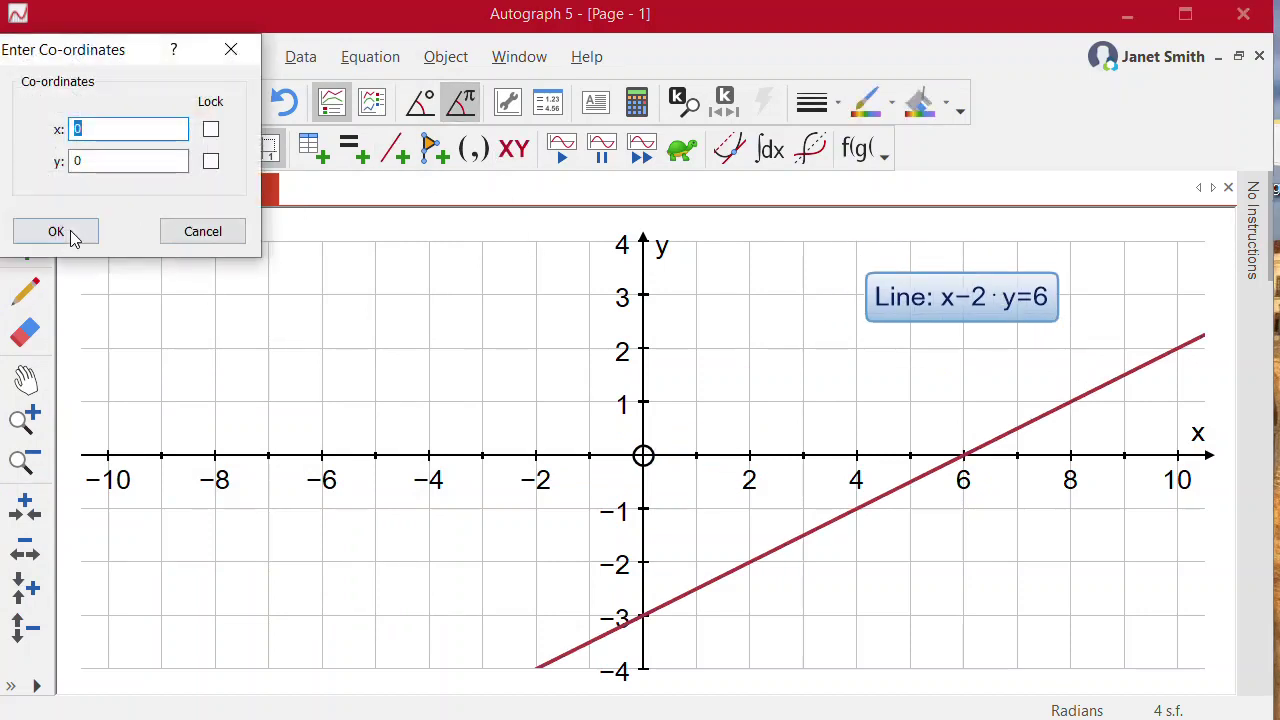
left_click(60, 232)
right_click(735, 388)
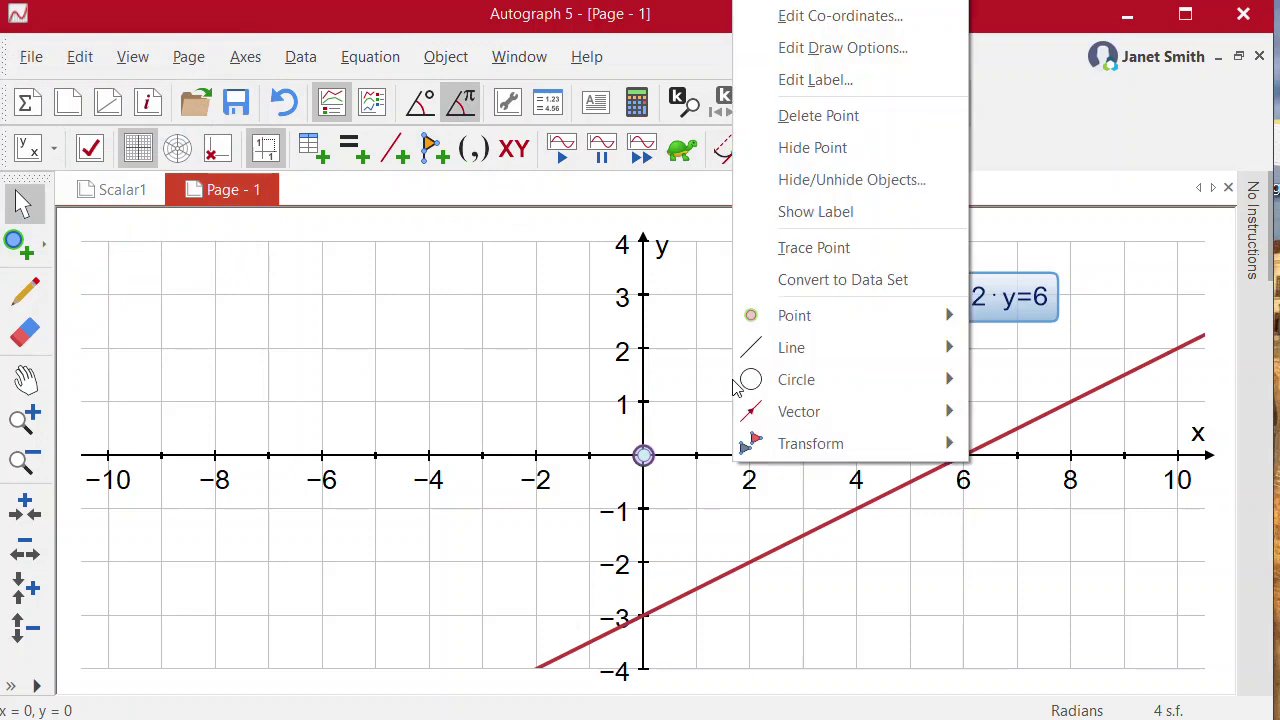
mouse_move(835, 414)
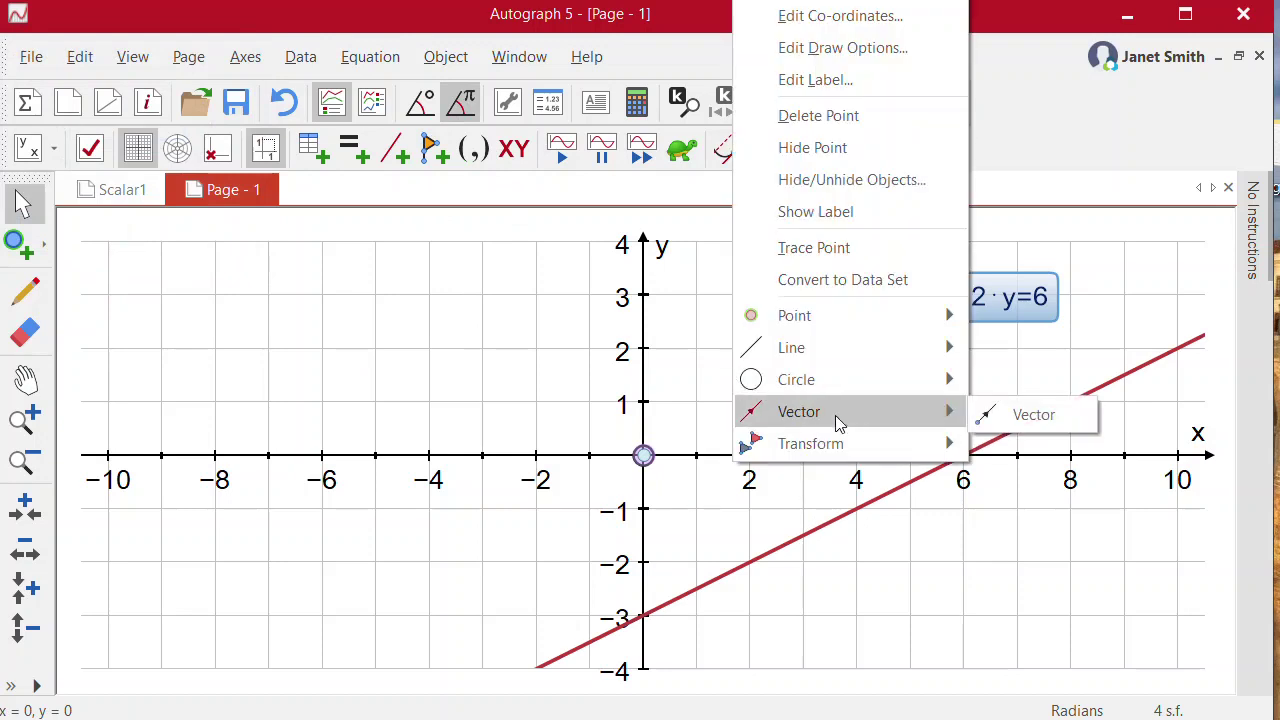
mouse_move(930, 418)
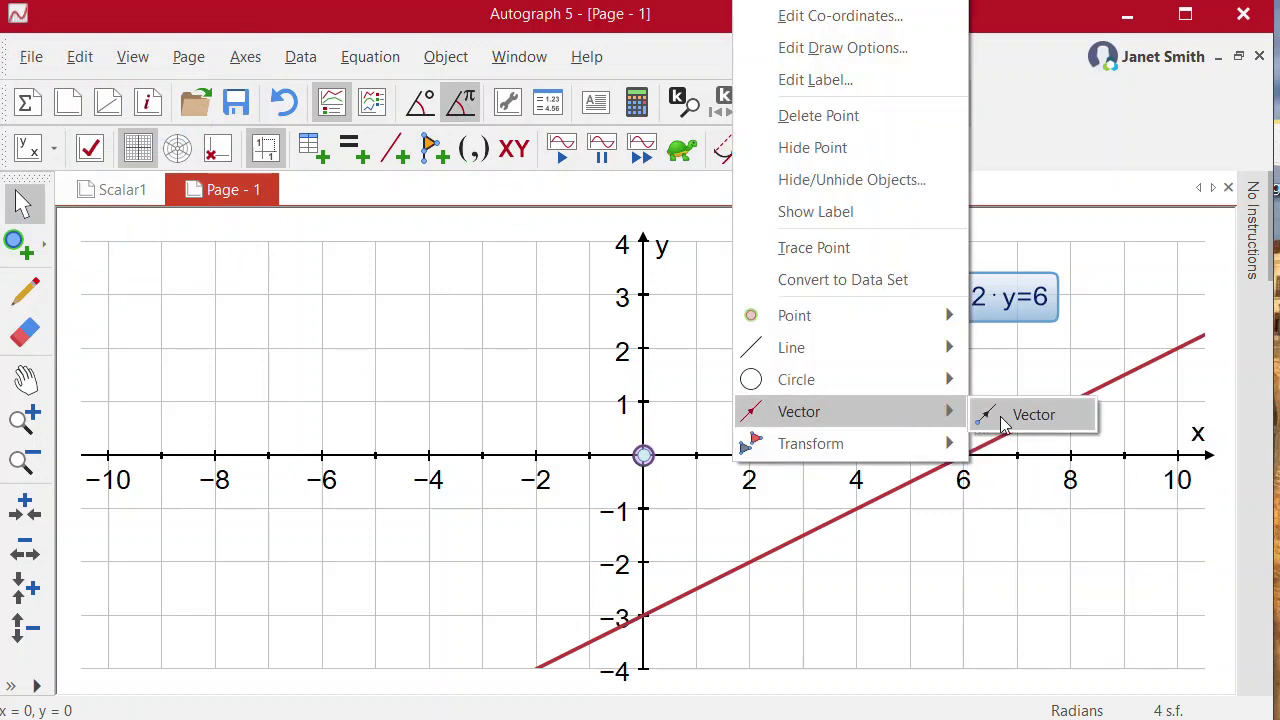
left_click(1020, 416)
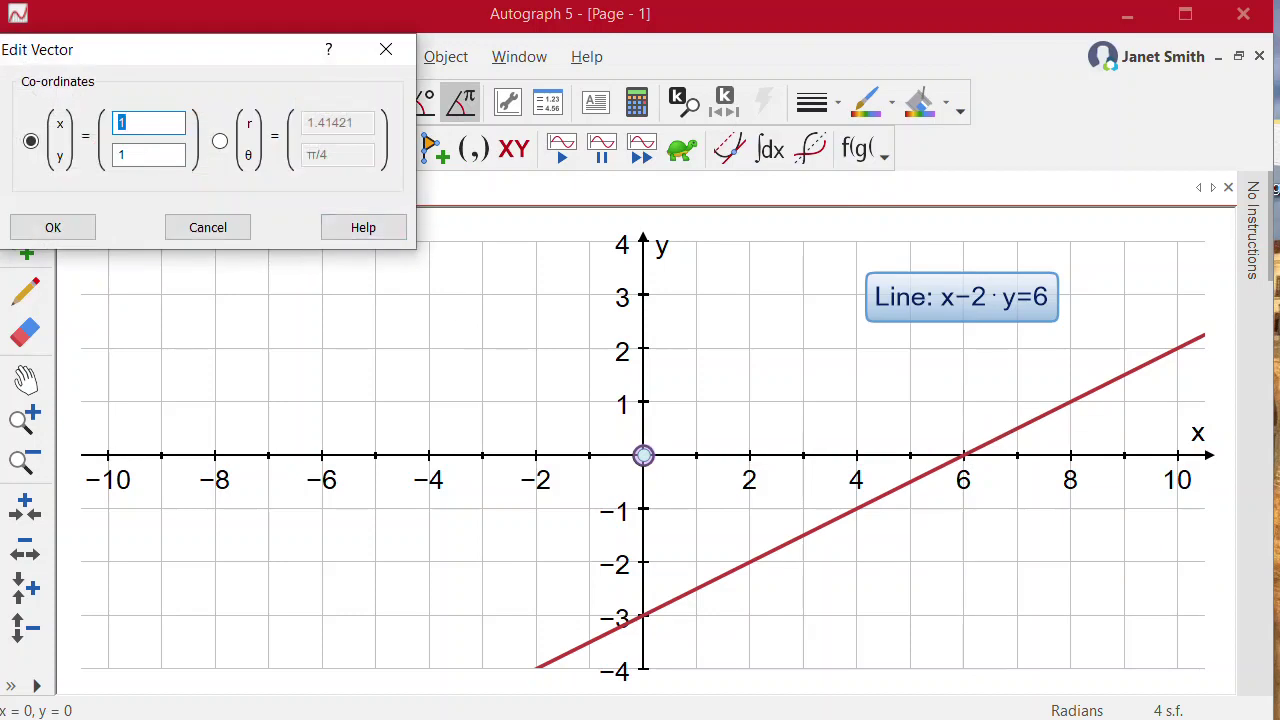
key("Tab")
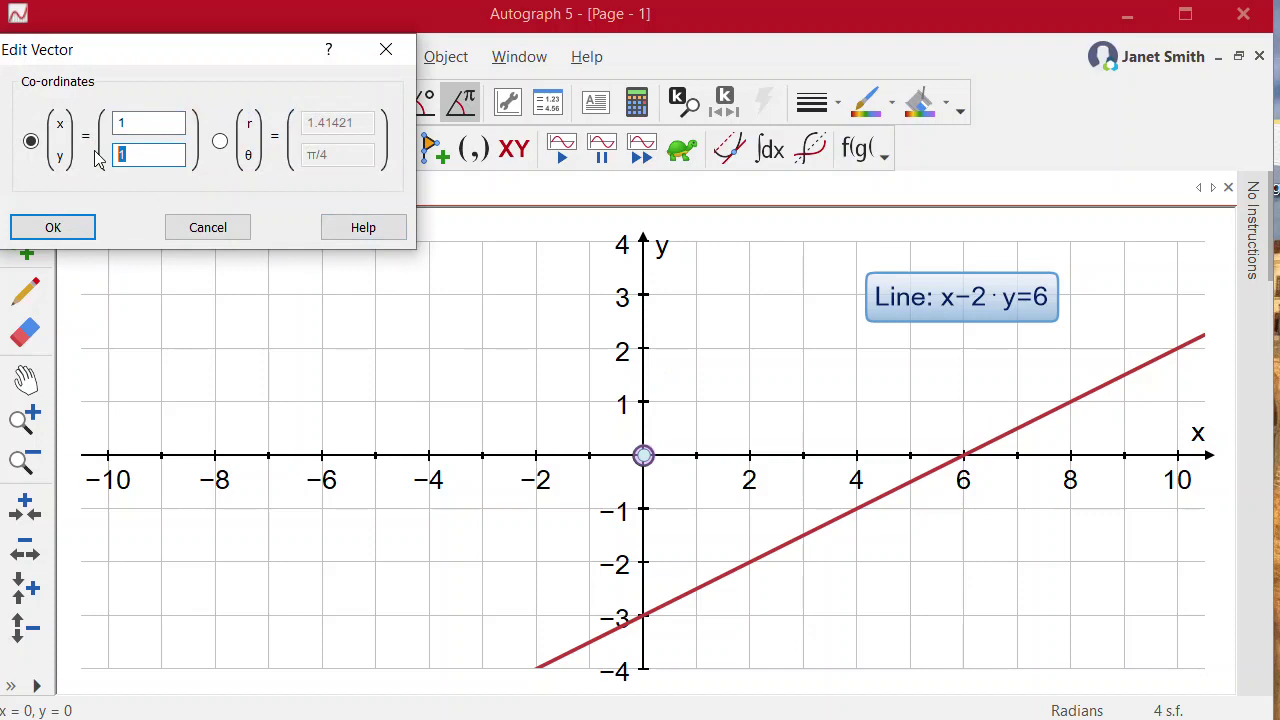
type("-2")
left_click(40, 227)
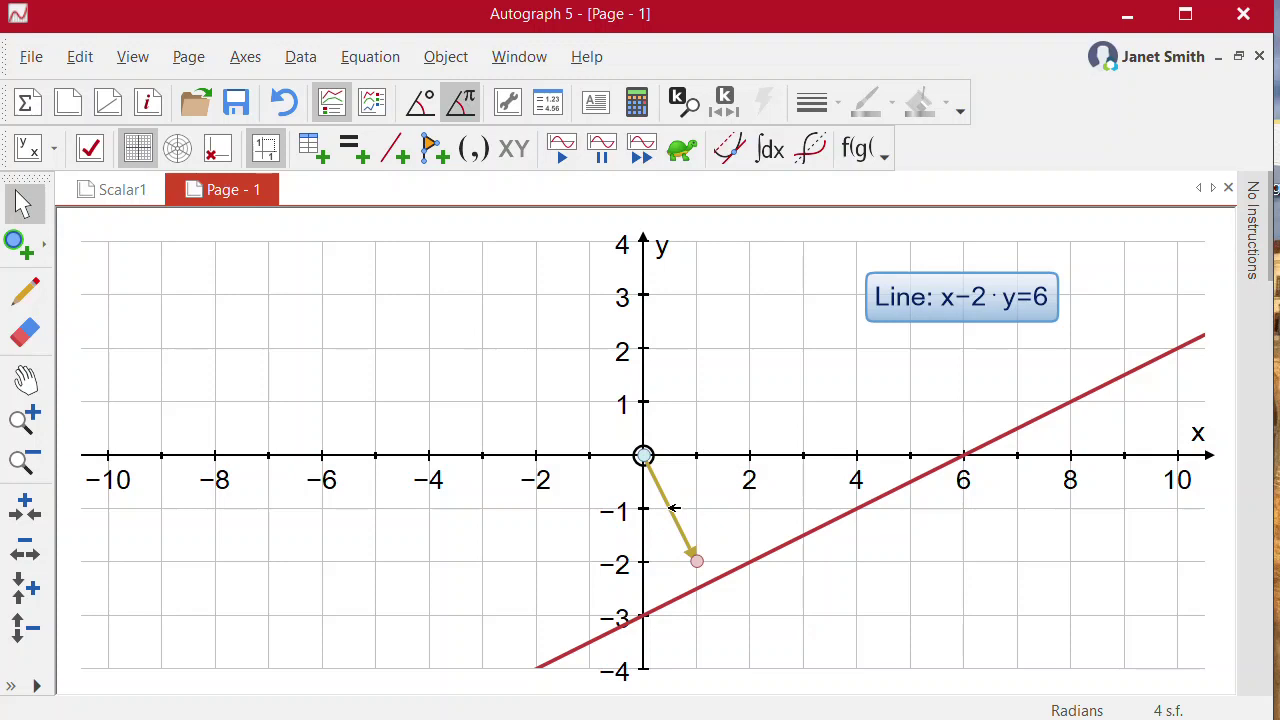
Step: Add a calculation of the vector's magnitude with the before text "Mag u ="
left_click(636, 101)
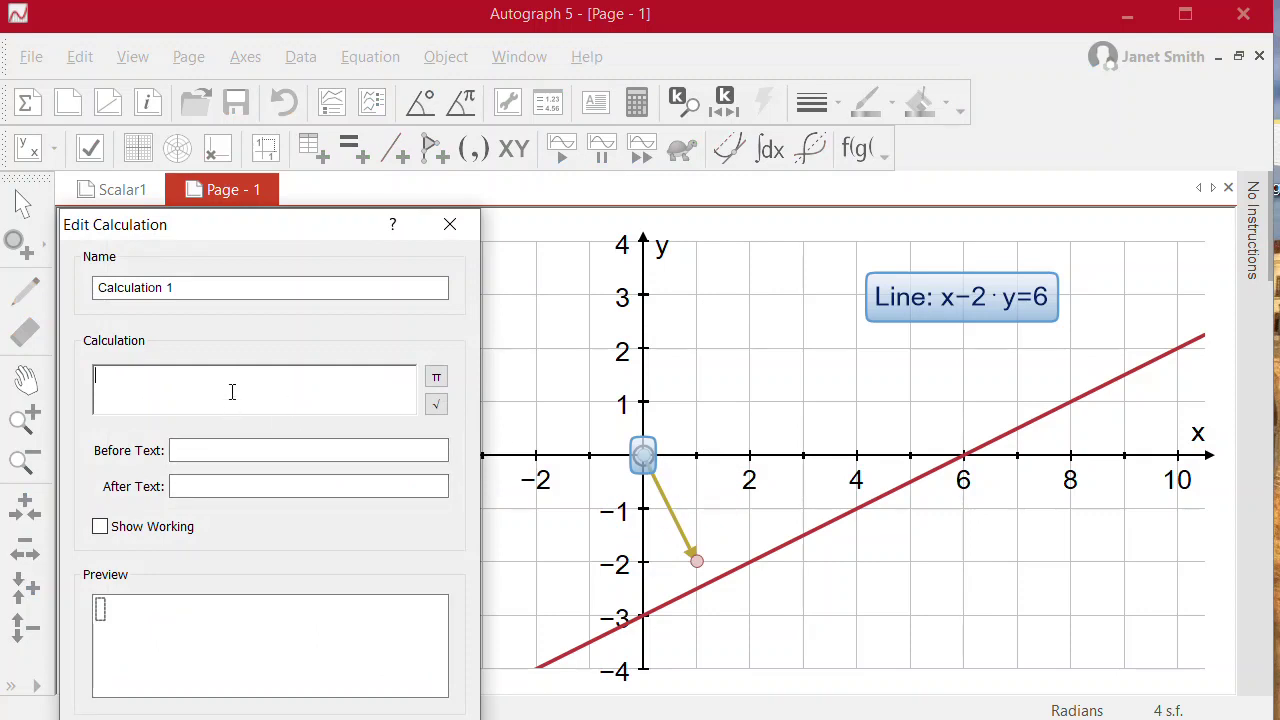
left_click(224, 453)
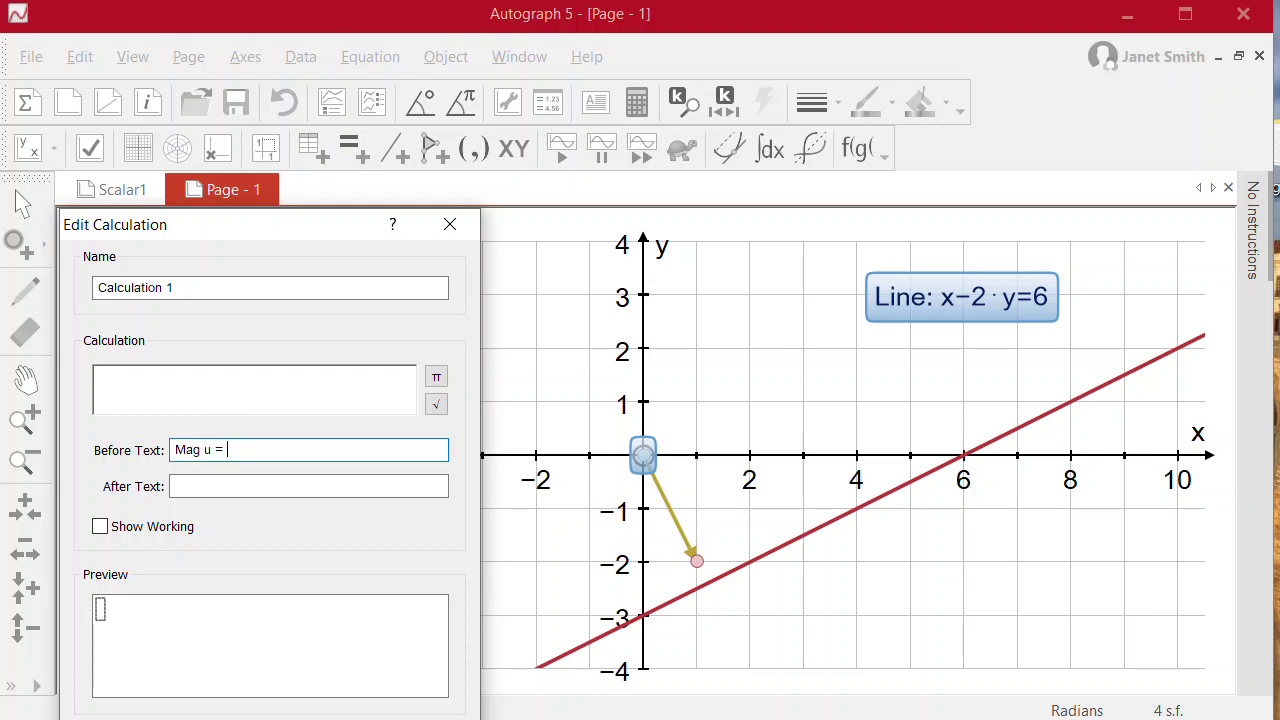
left_click(215, 398)
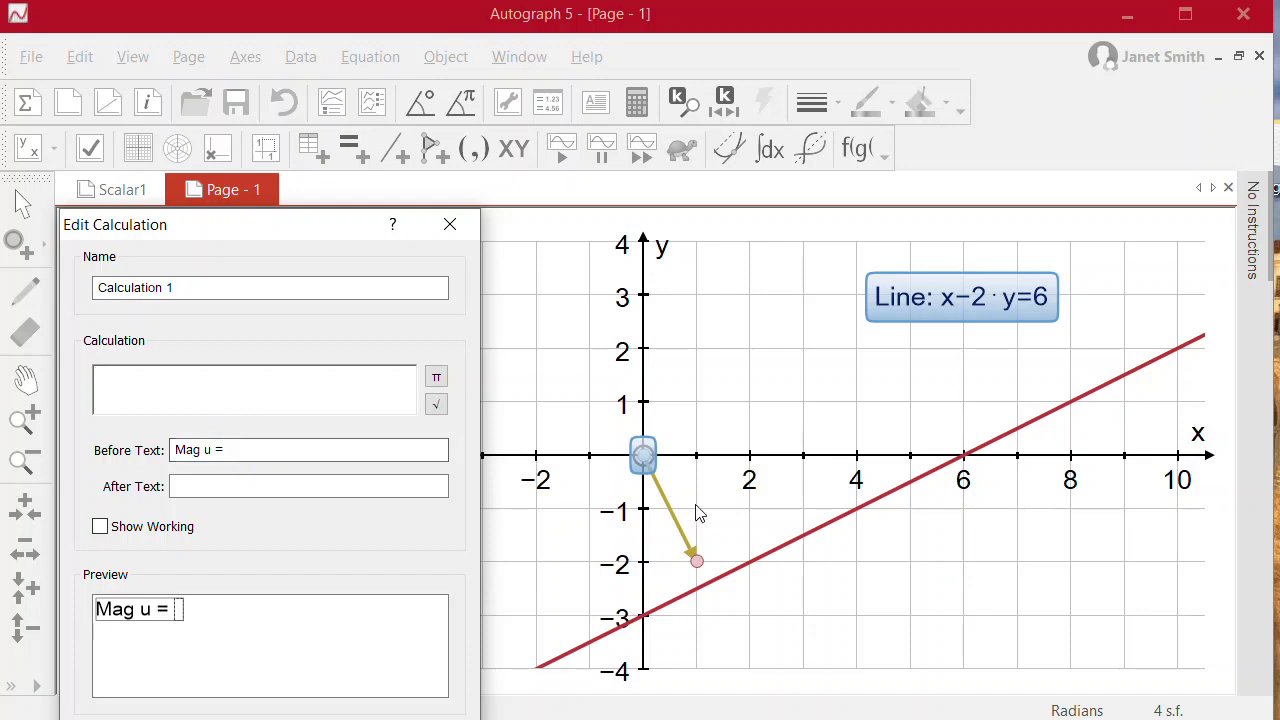
left_click(684, 527)
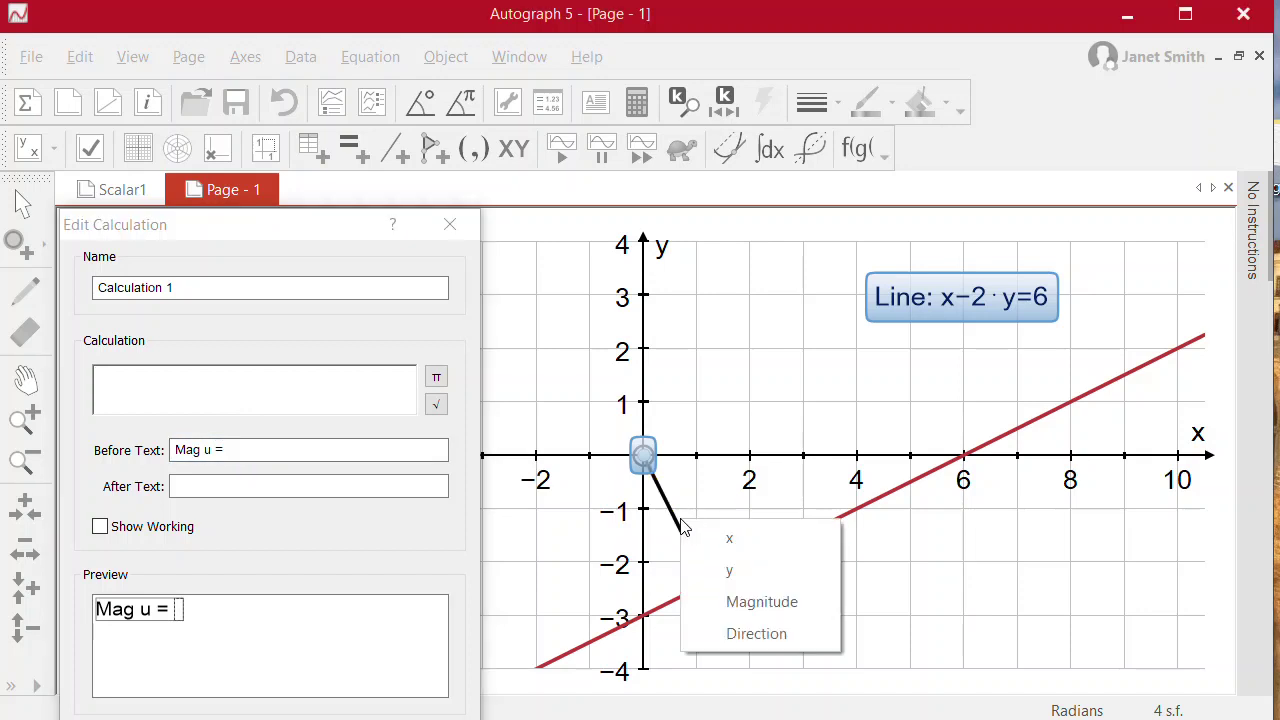
left_click(779, 603)
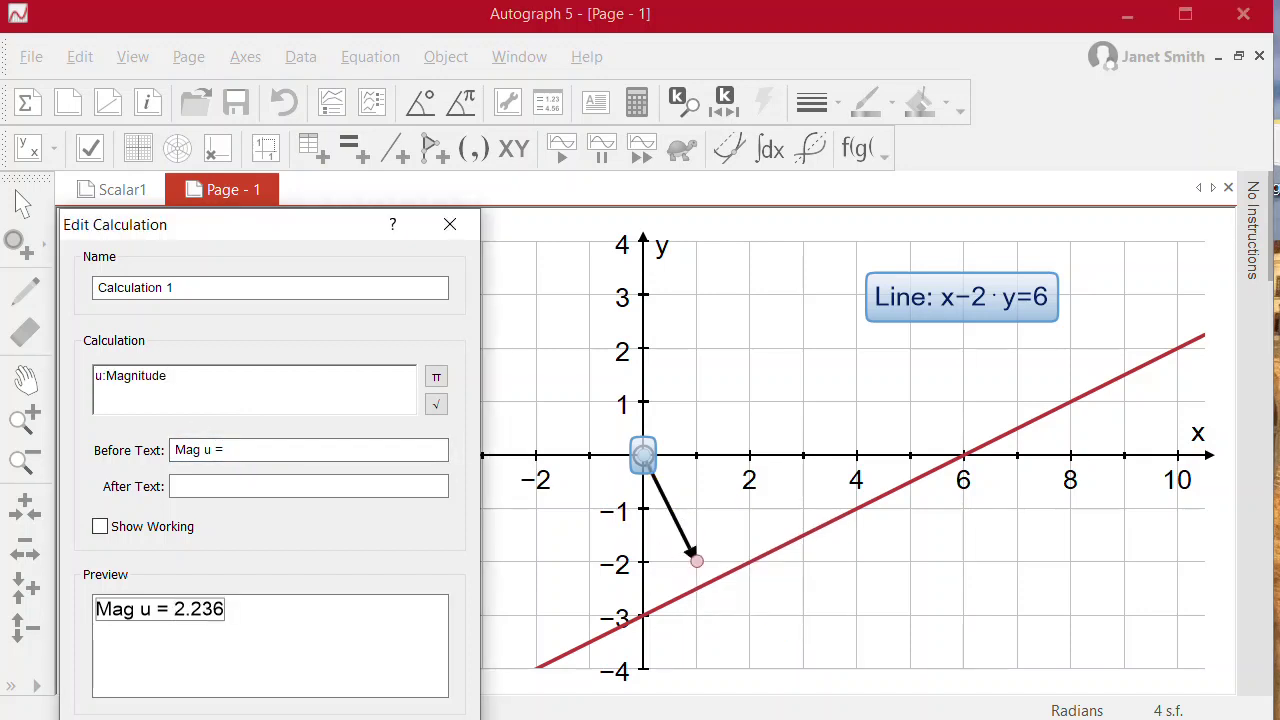
key("Return")
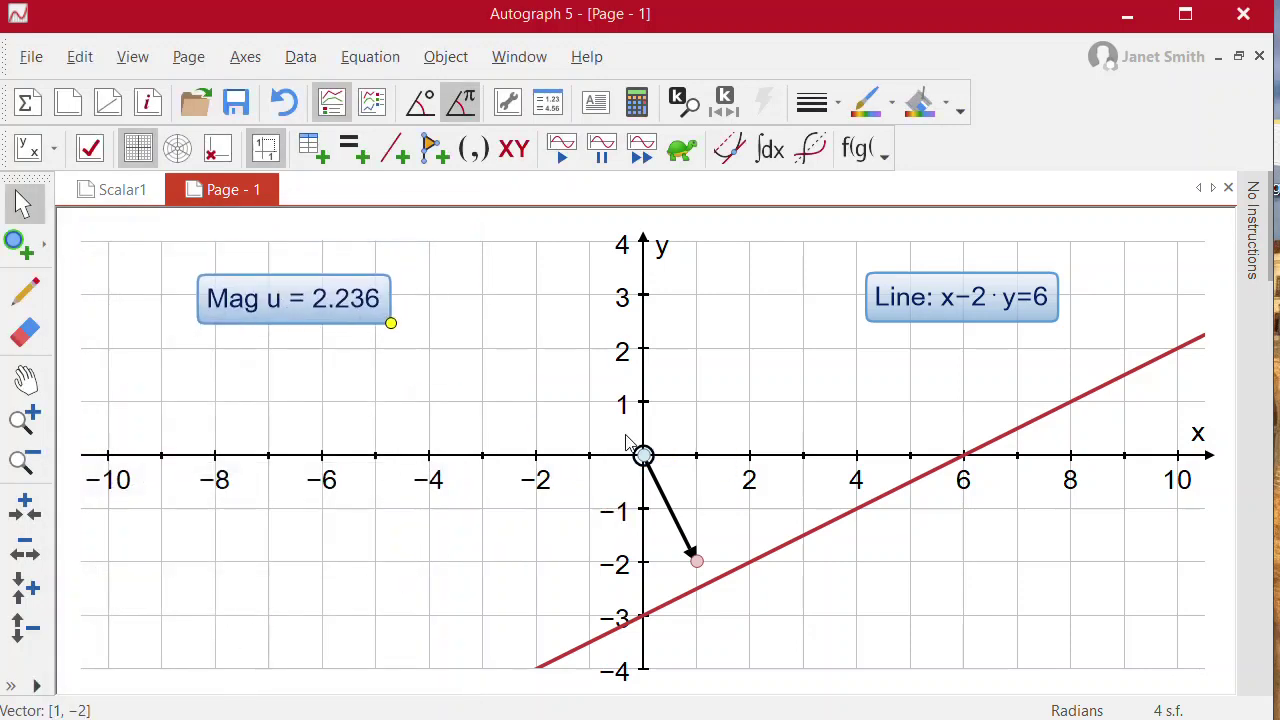
Step: Show the label of the vector drawn from the origin, then clear the selection
right_click(735, 560)
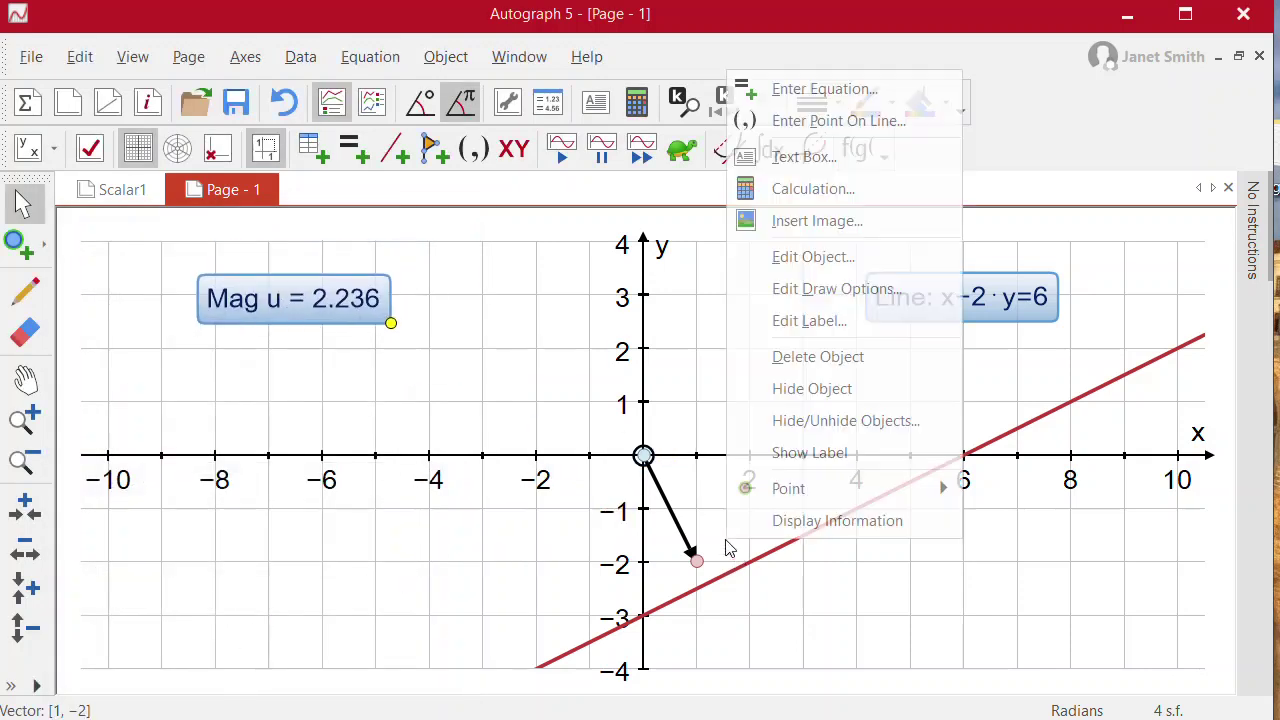
left_click(834, 454)
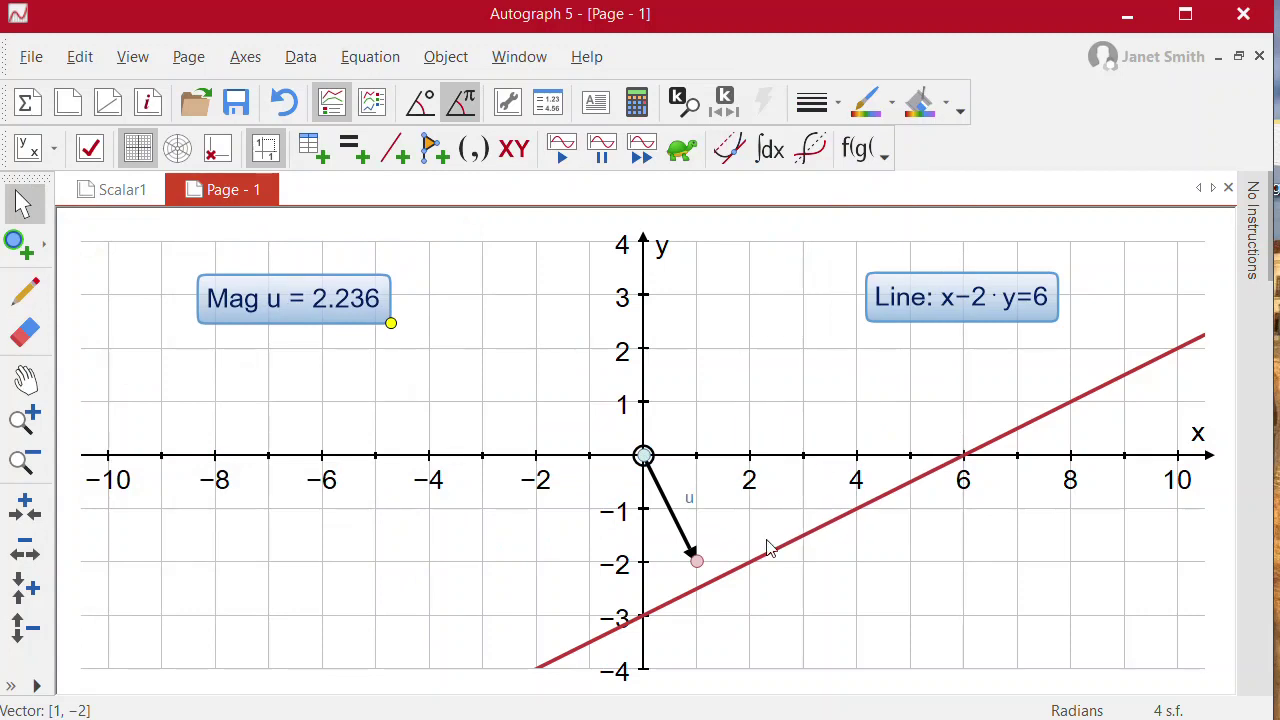
left_click(816, 633)
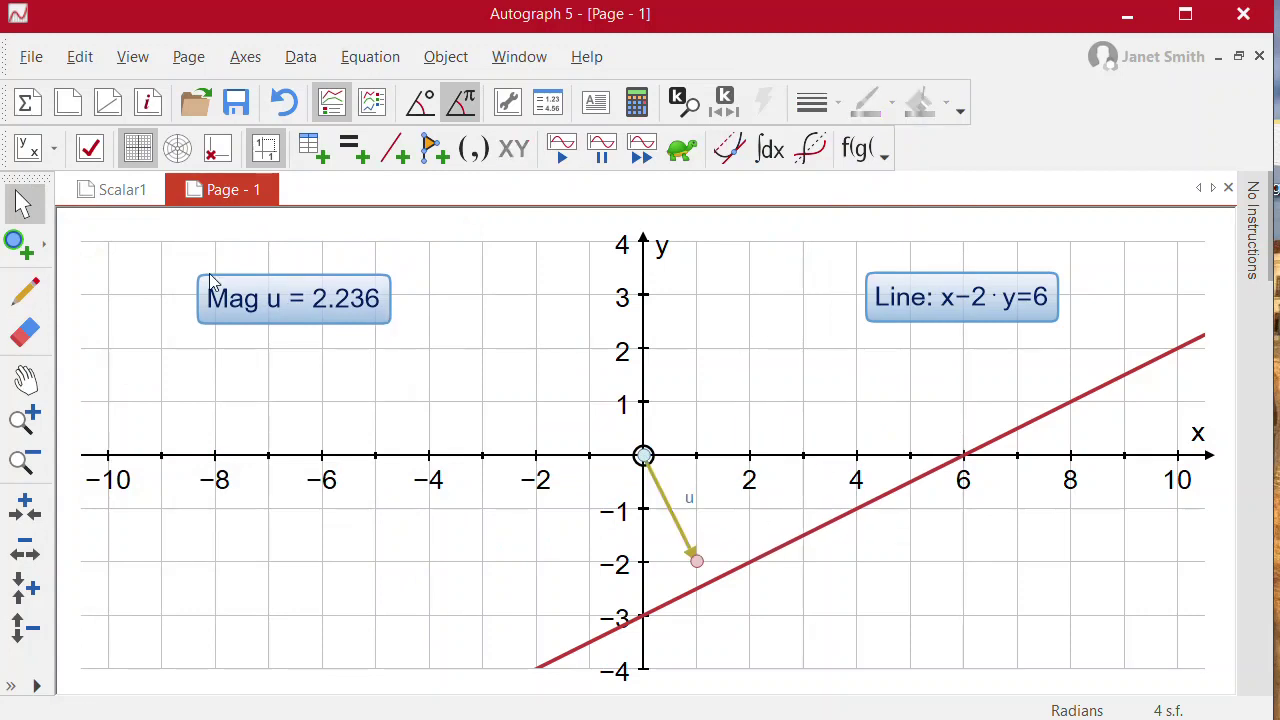
Step: Place a point on the line at about (7.7, 0.85)
left_click(18, 243)
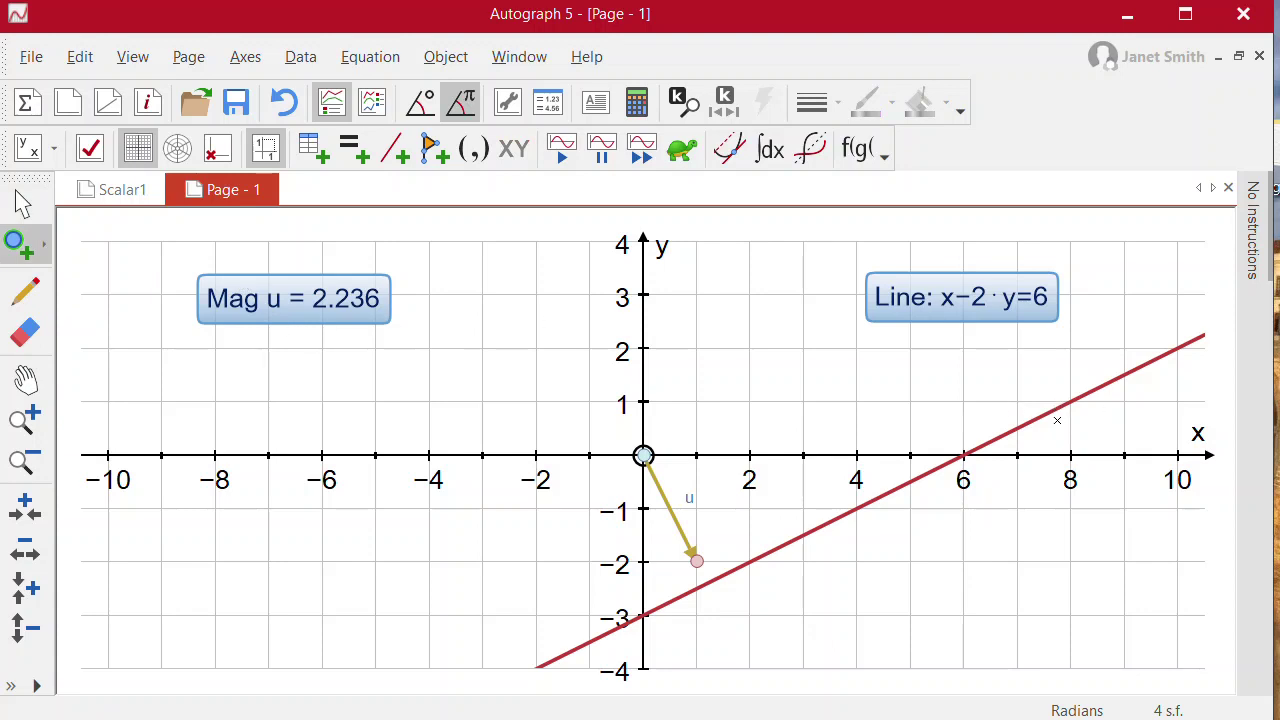
left_click(1056, 410)
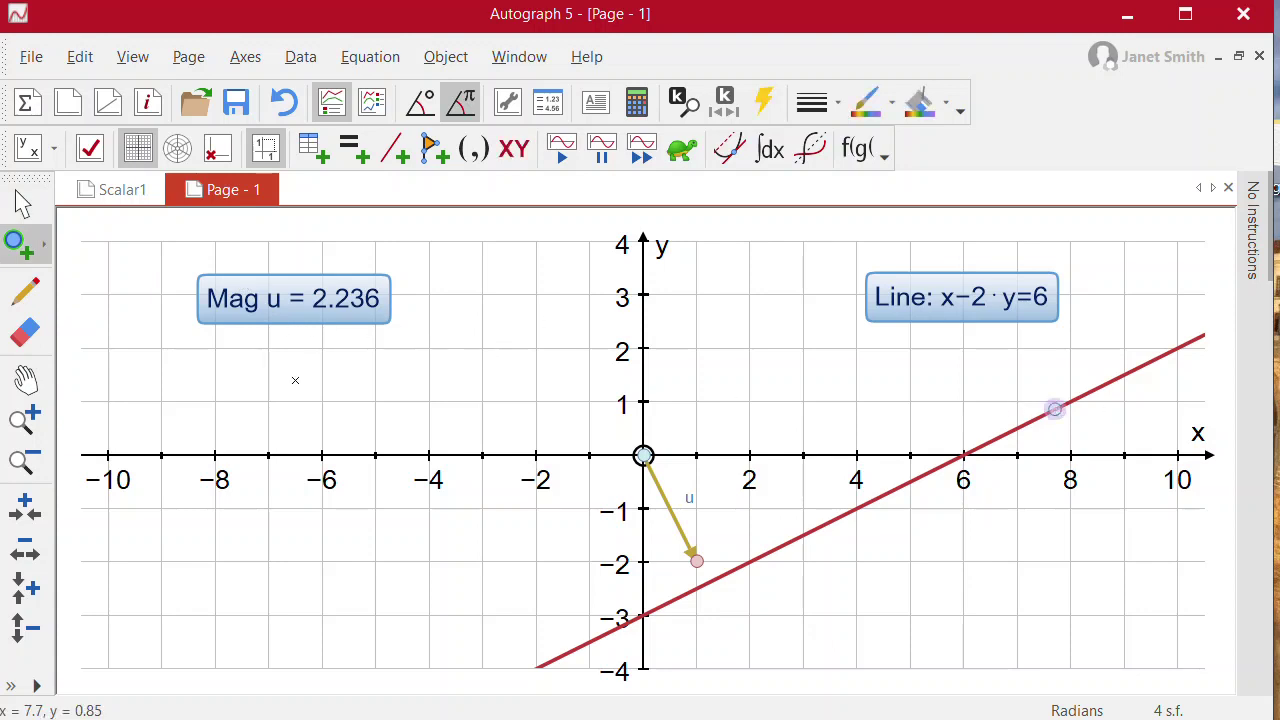
left_click(22, 203)
left_click(703, 337)
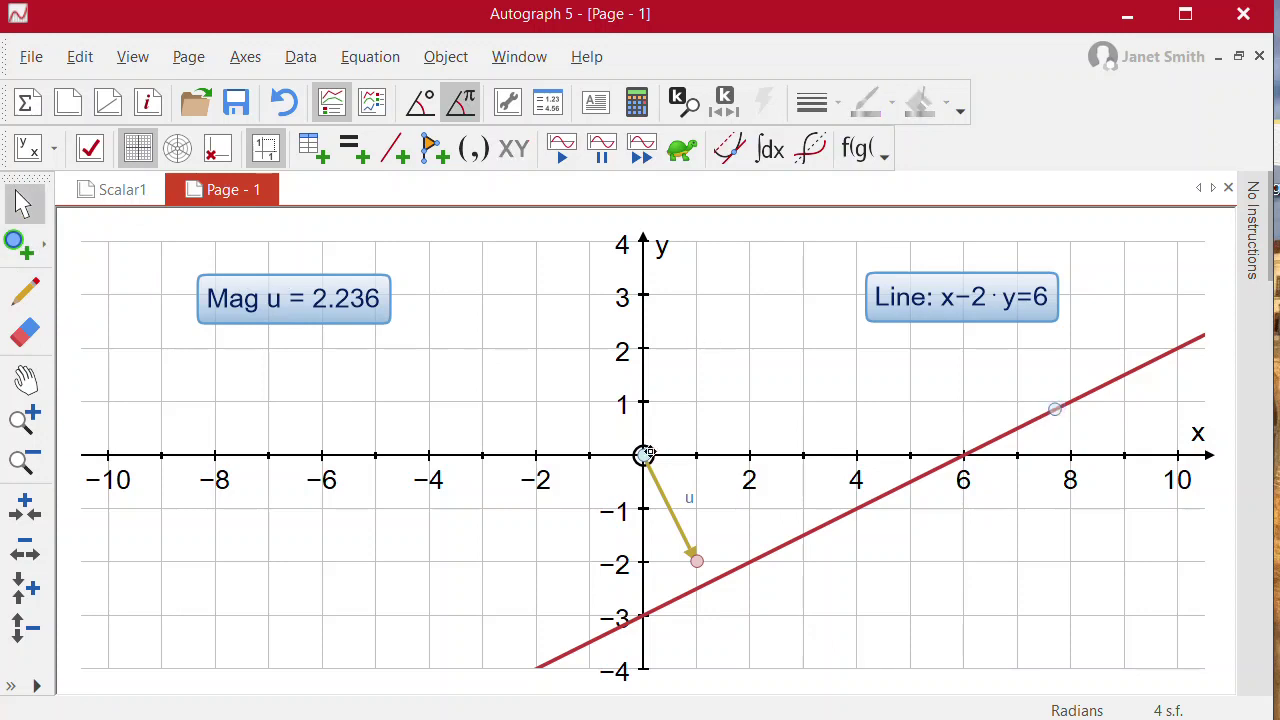
Step: Draw a vector from the origin to the point on the line
left_click(644, 456)
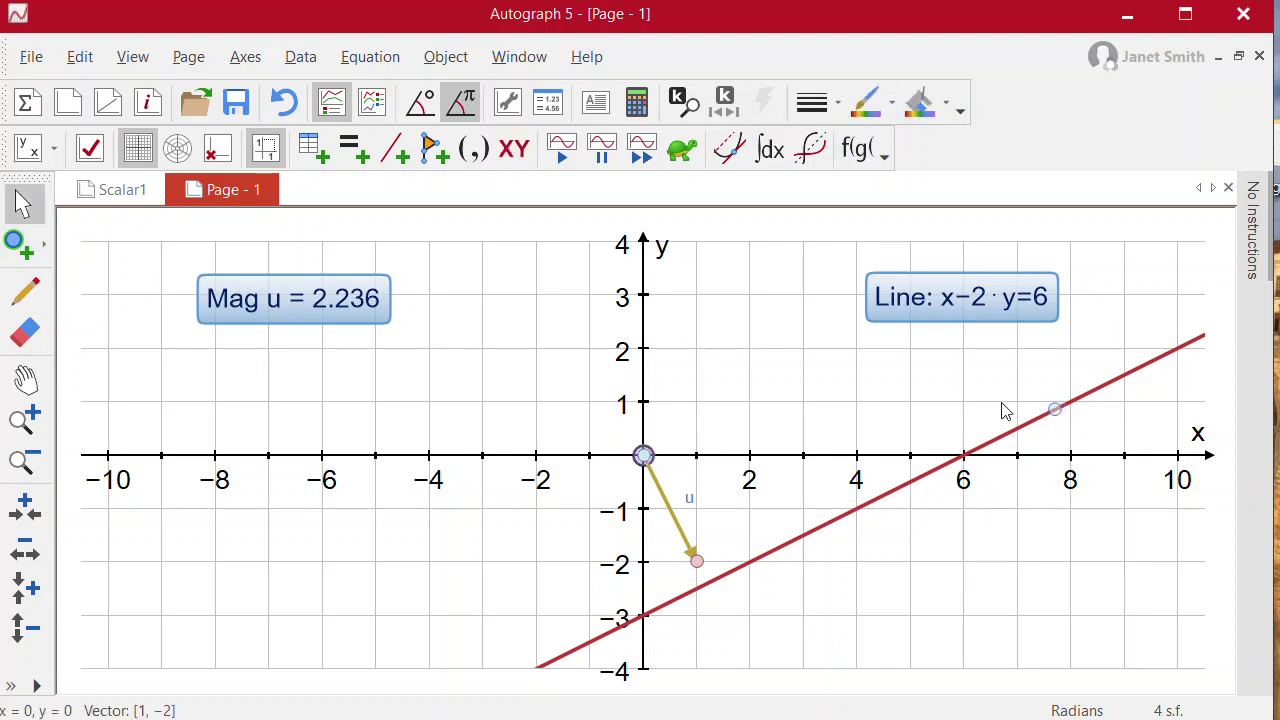
left_click(1055, 413, "shift")
right_click(877, 386)
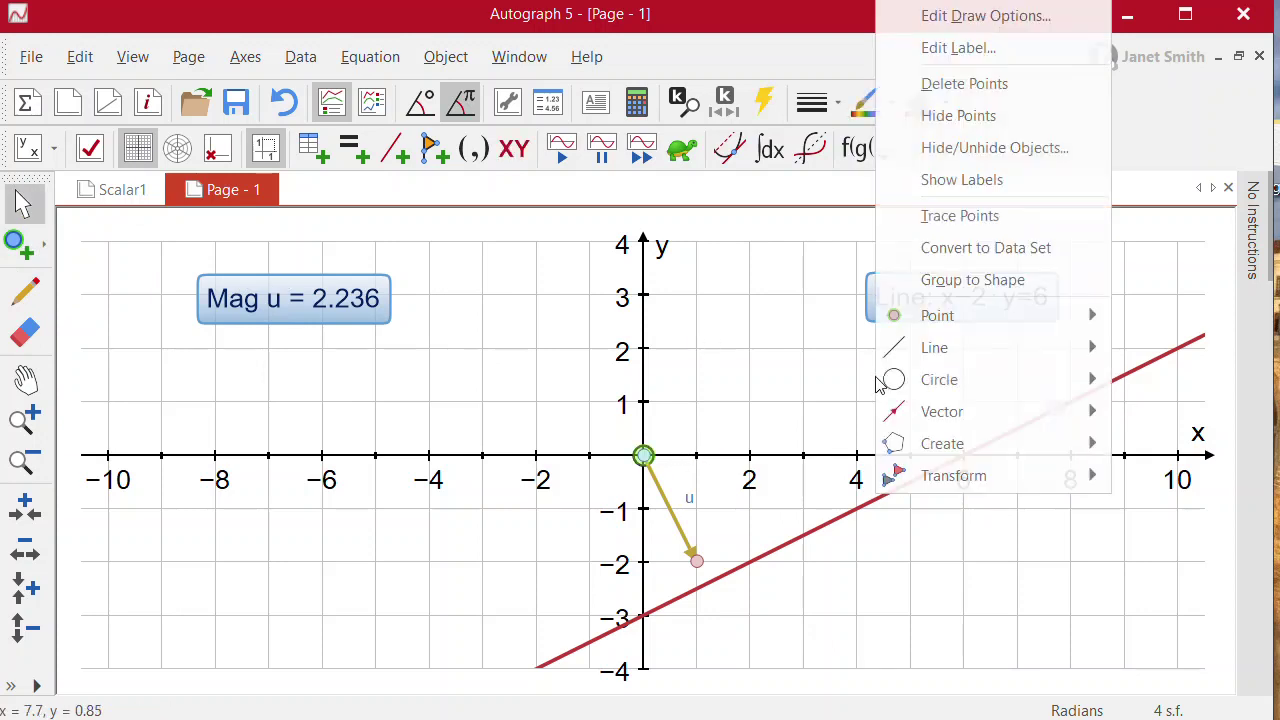
mouse_move(1040, 430)
left_click(1178, 425)
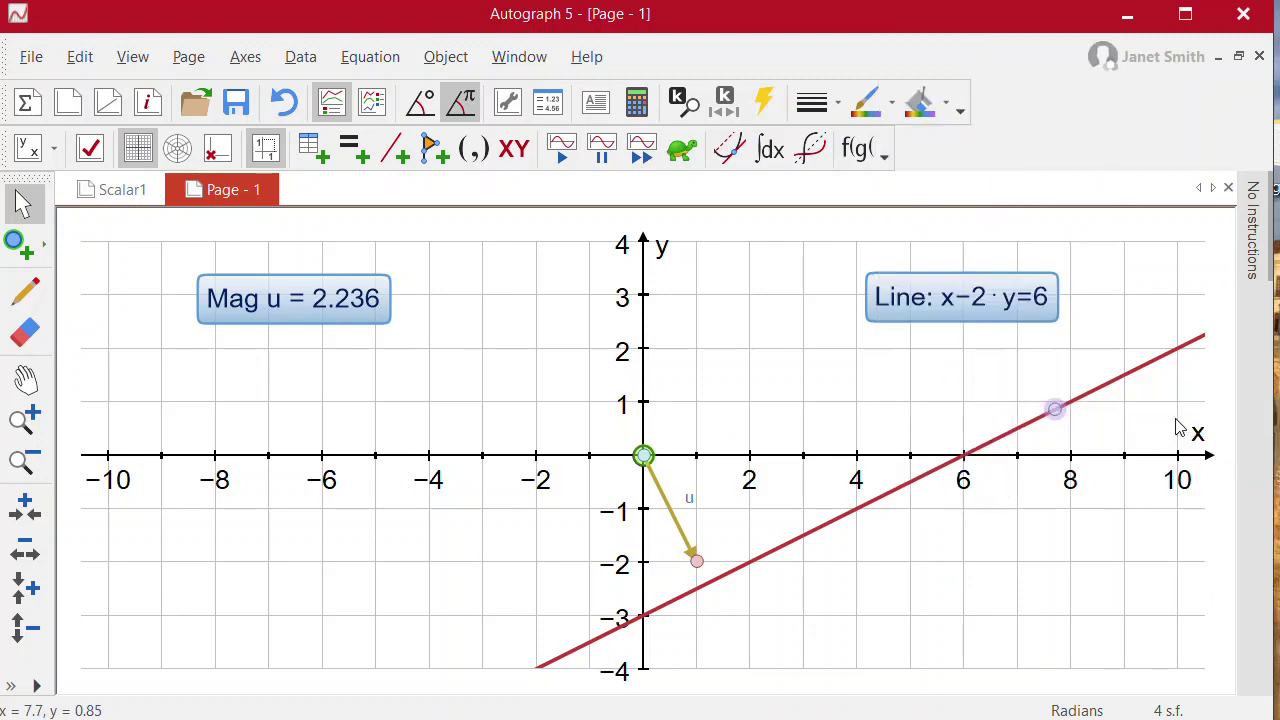
Step: Show the labels of the new vector and its two endpoints
left_click(952, 422)
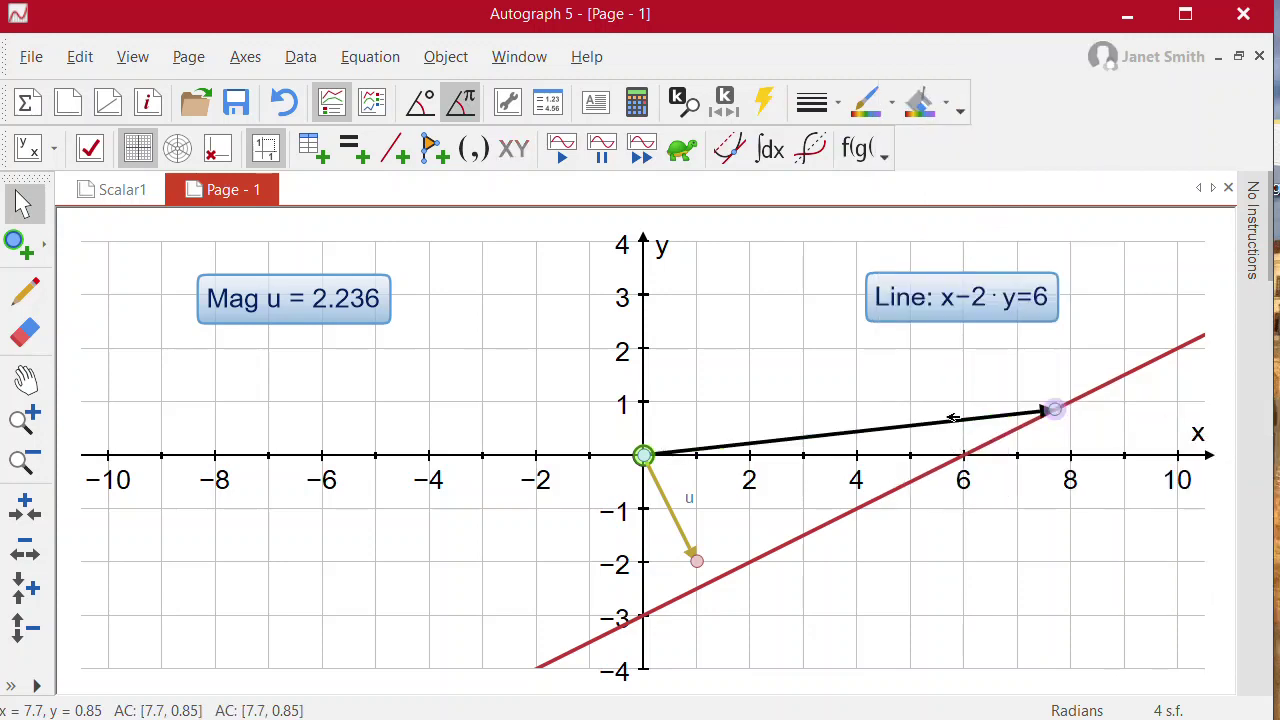
right_click(842, 398)
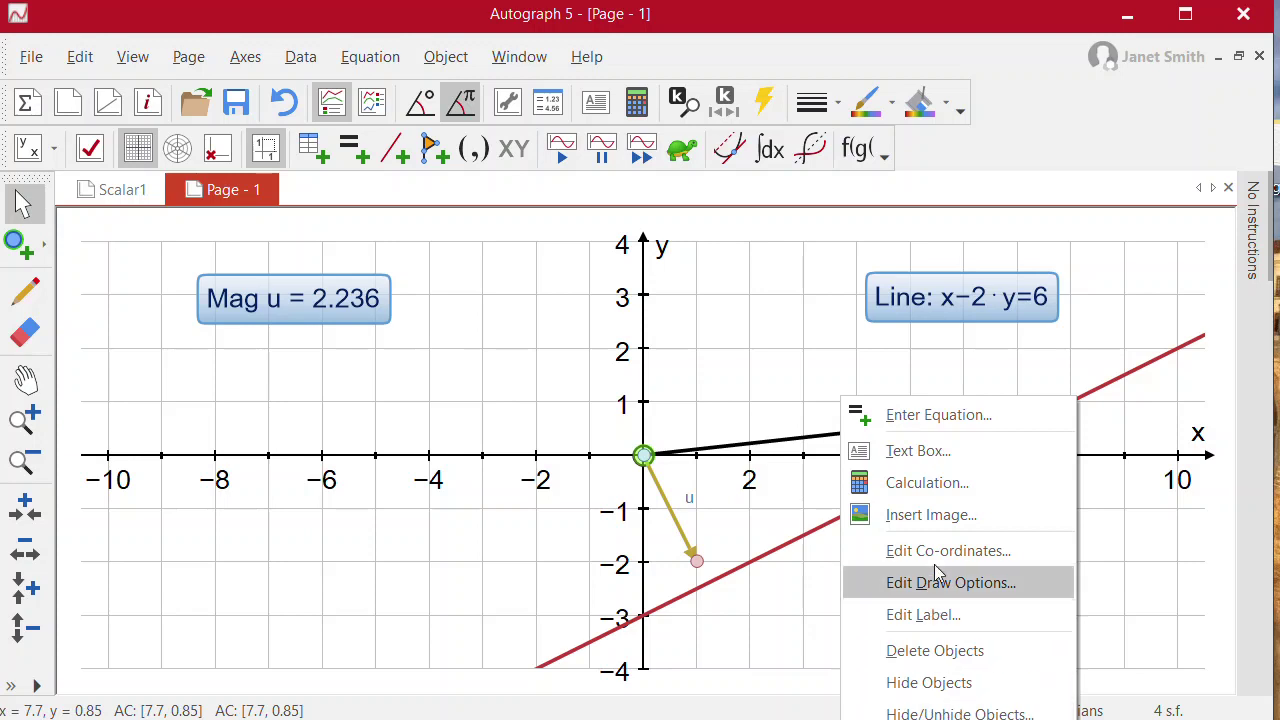
left_click(955, 712)
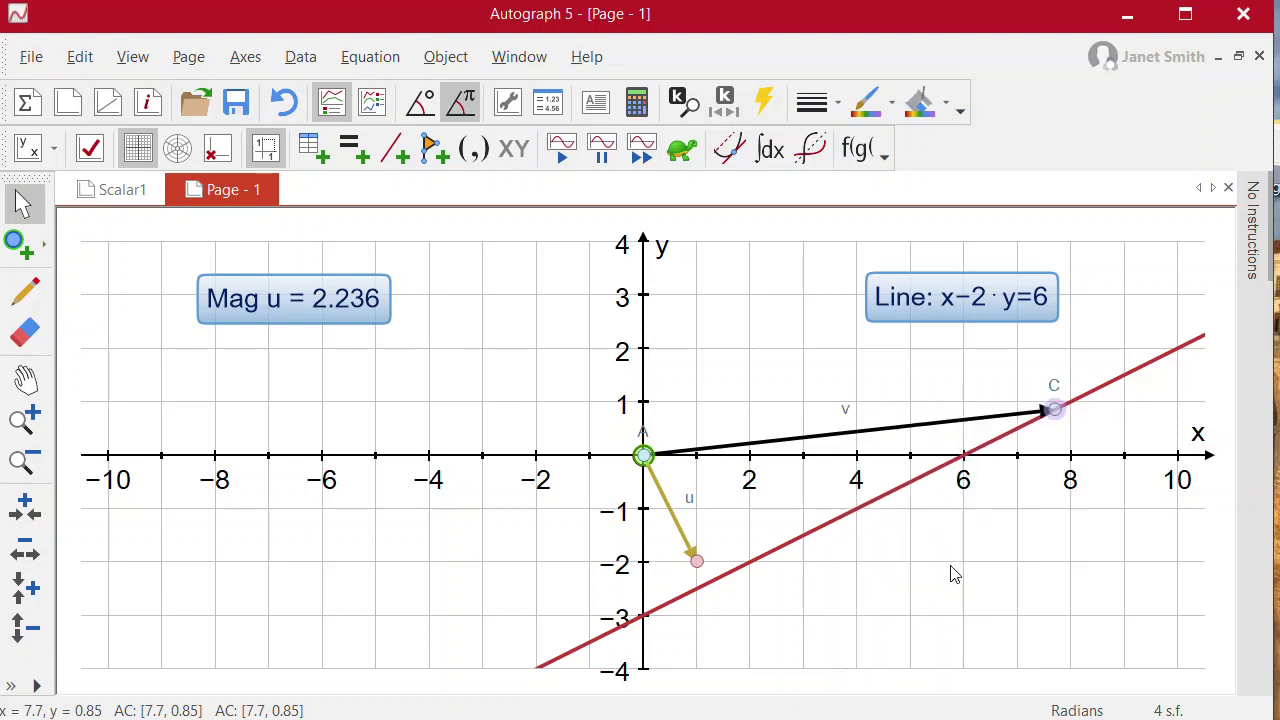
left_click(979, 590)
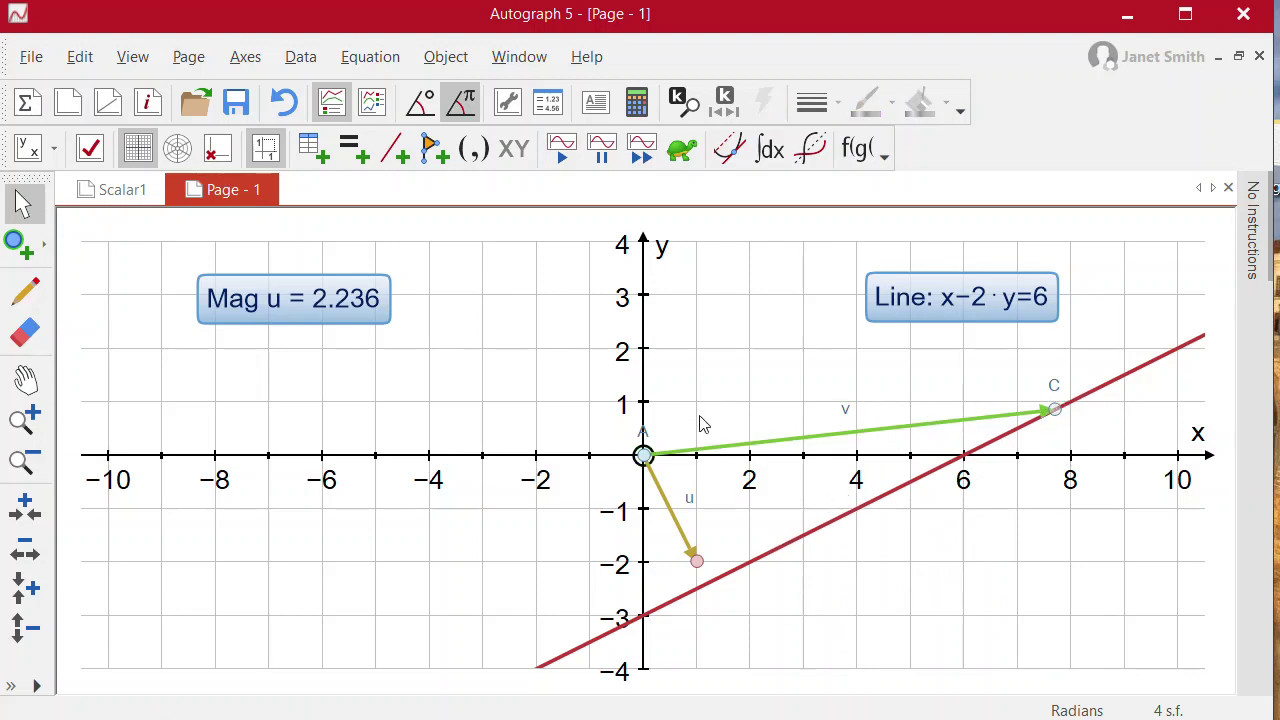
Step: Measure the angle between vectors u and v, keeping the default angle settings
left_click(670, 502)
left_click(809, 438)
right_click(893, 581)
mouse_move(966, 490)
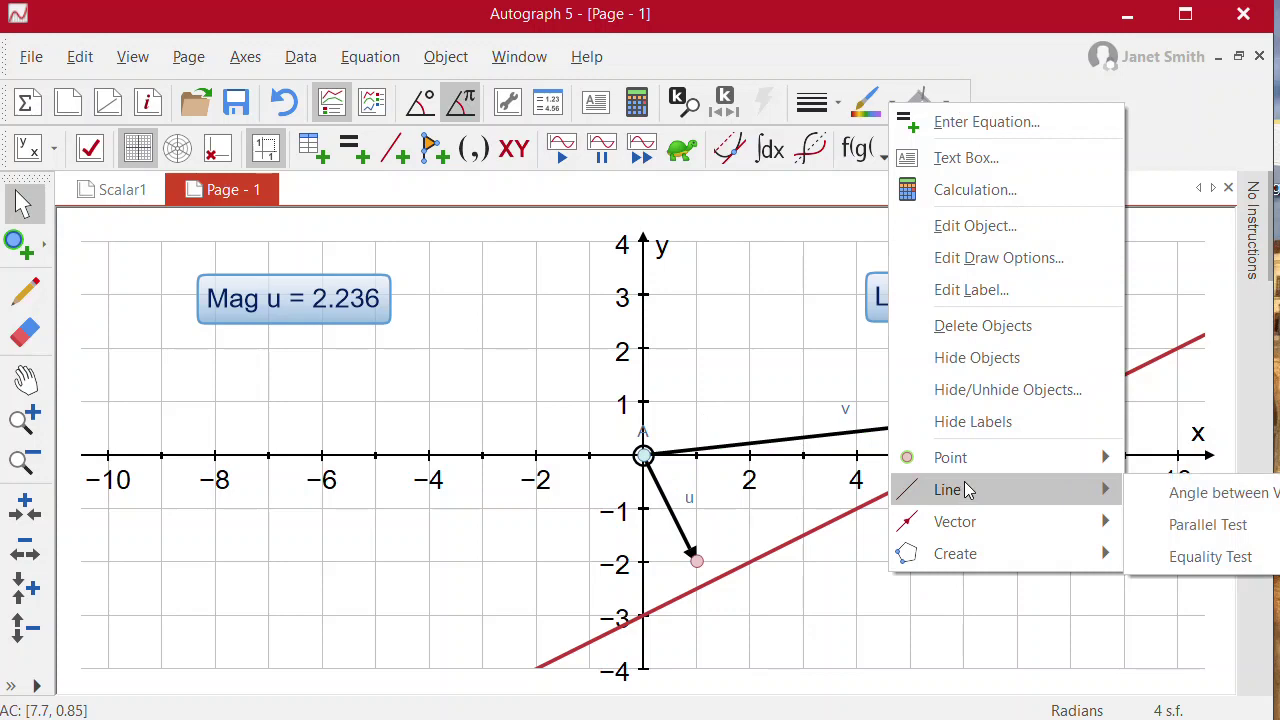
mouse_move(968, 556)
left_click(1190, 558)
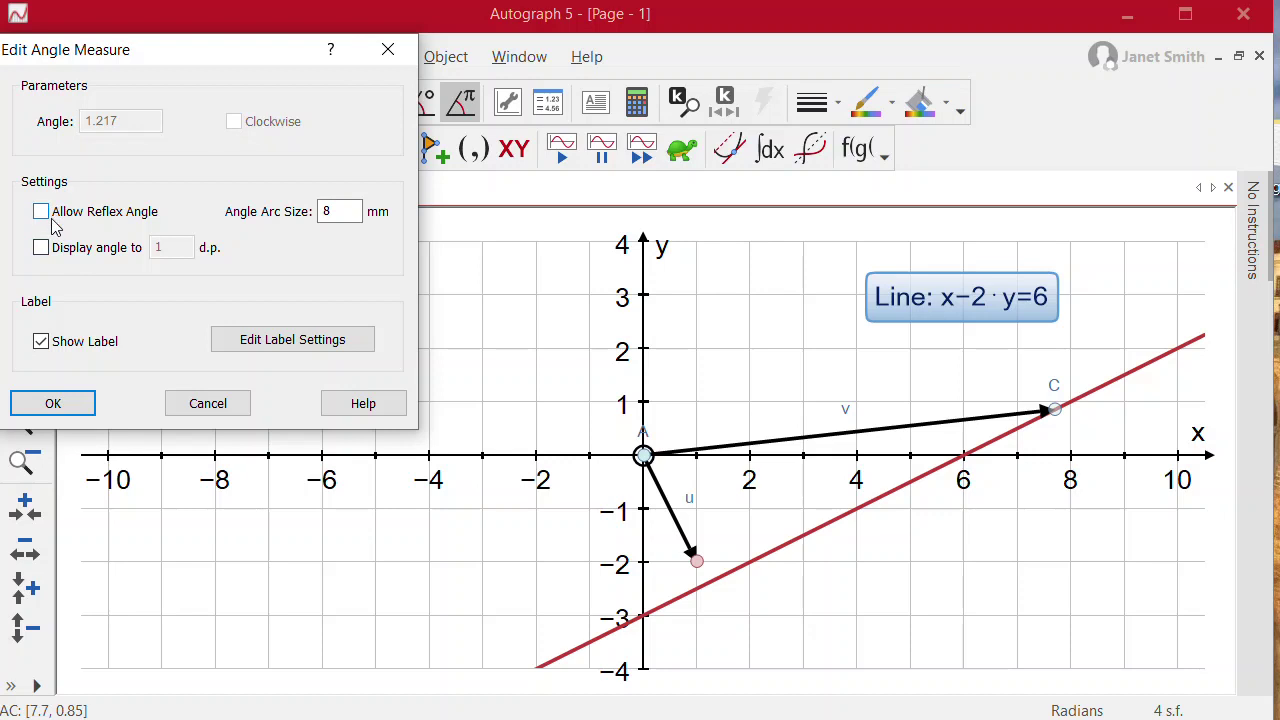
left_click(53, 404)
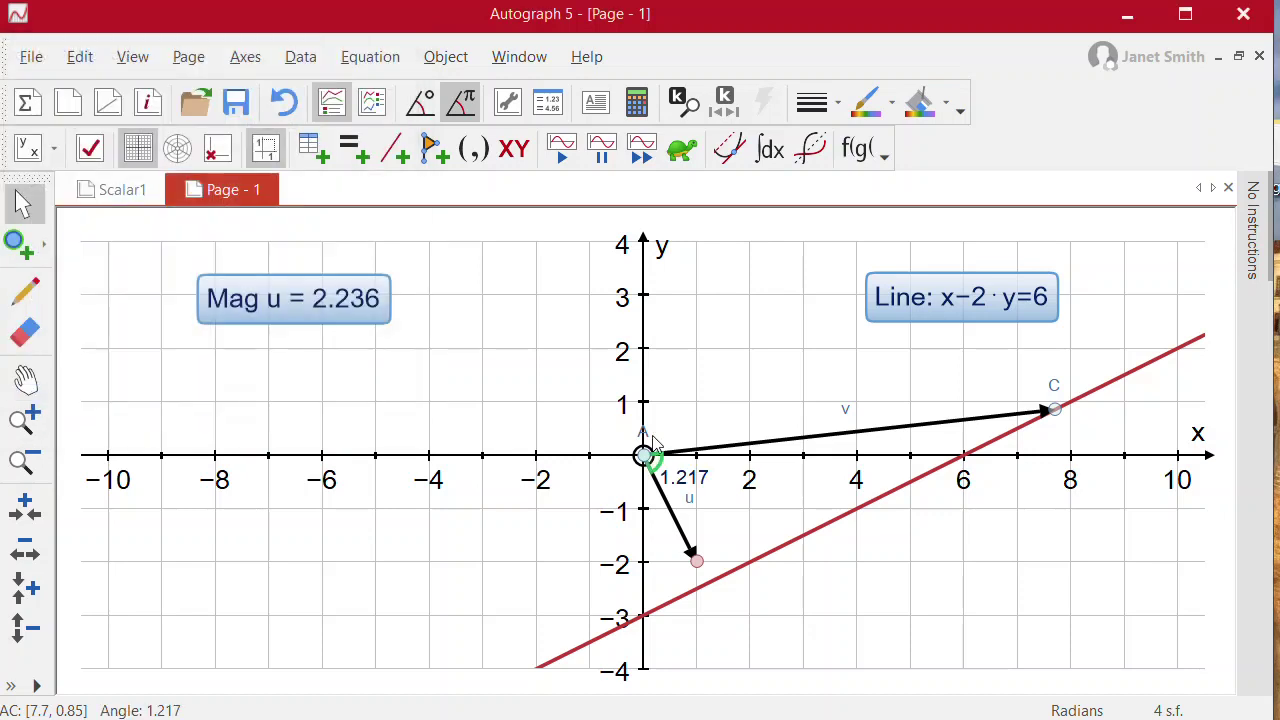
Step: Switch the angle units from radians to degrees and clear the selection
left_click(420, 102)
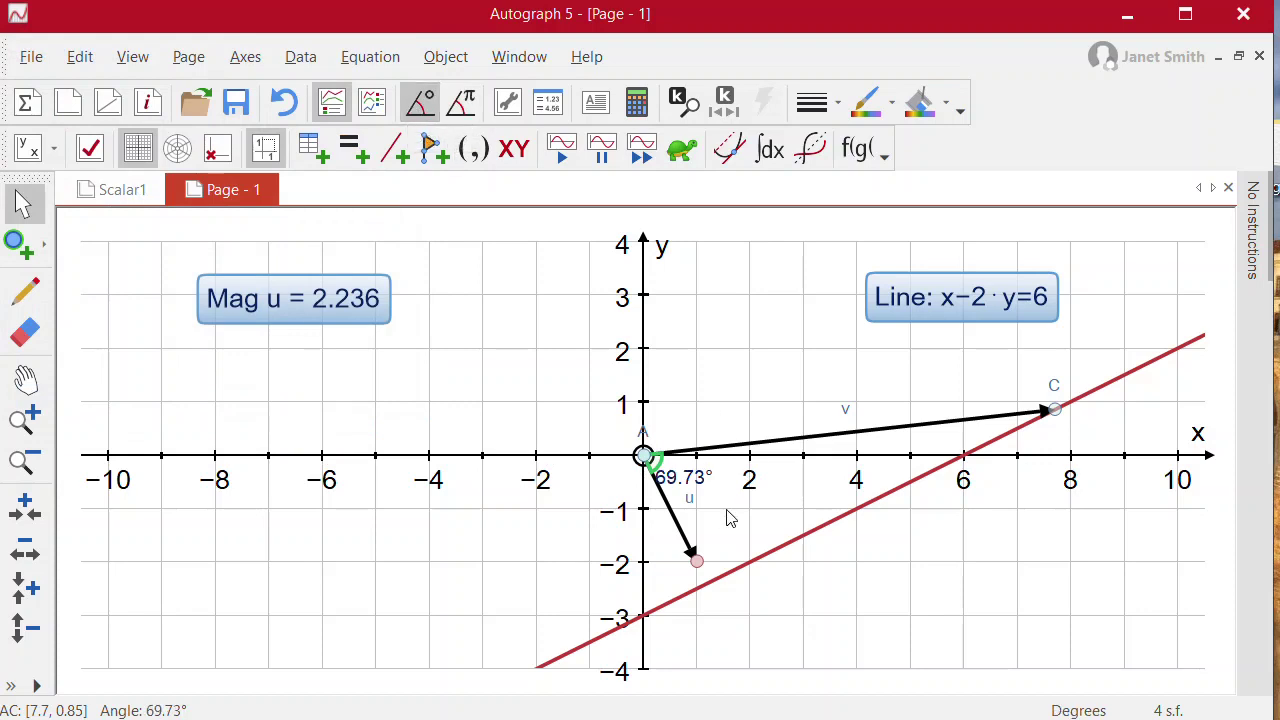
left_click(862, 602)
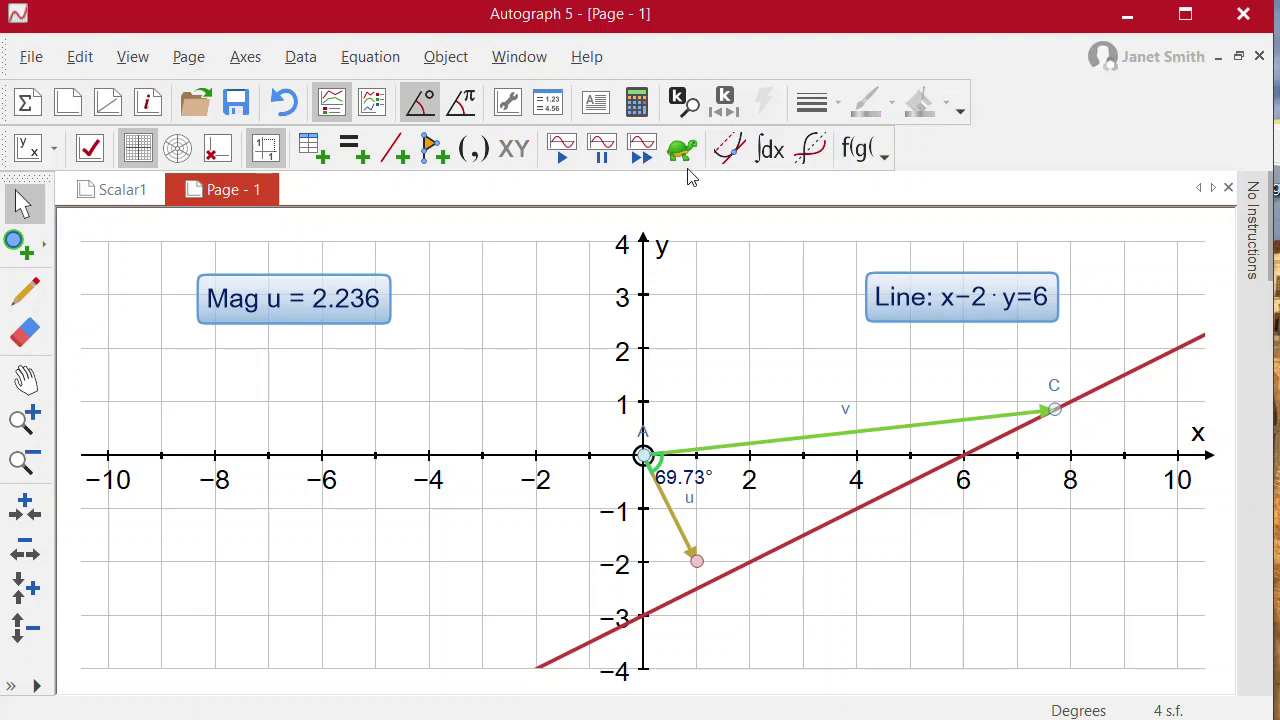
Step: Start a new calculation with "scalar Product =" as the text before the result
left_click(639, 113)
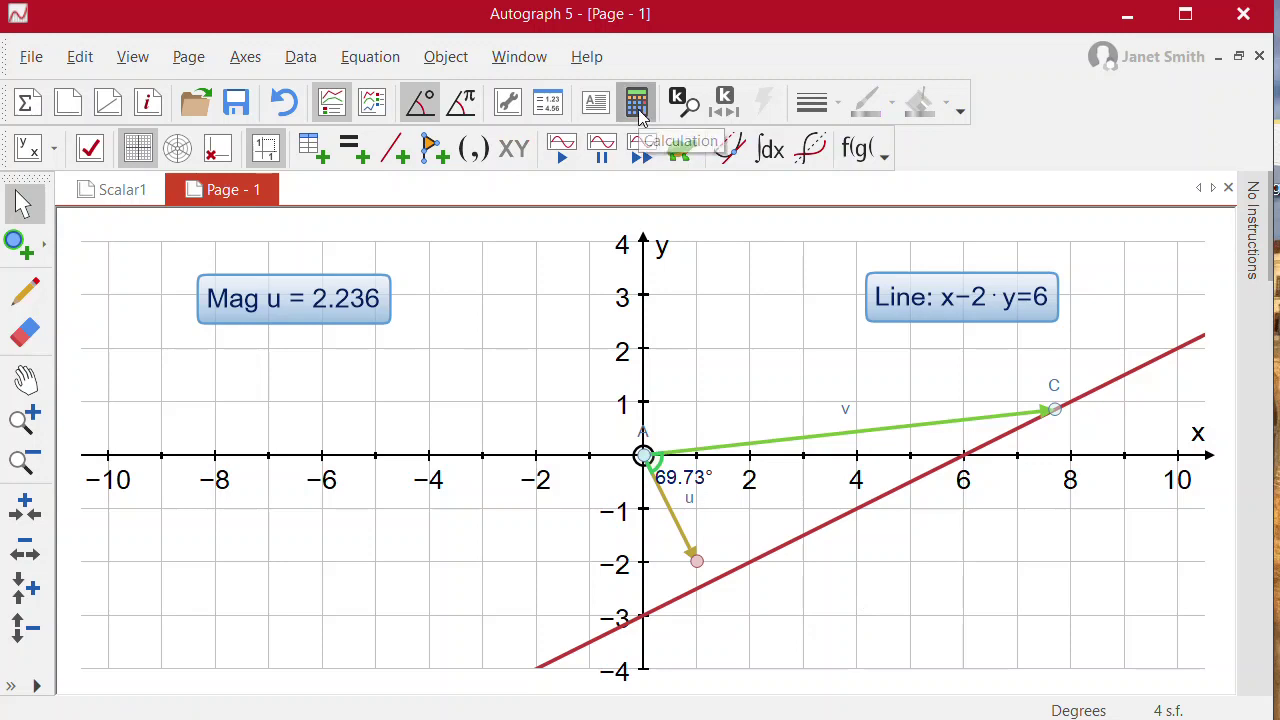
left_click(243, 451)
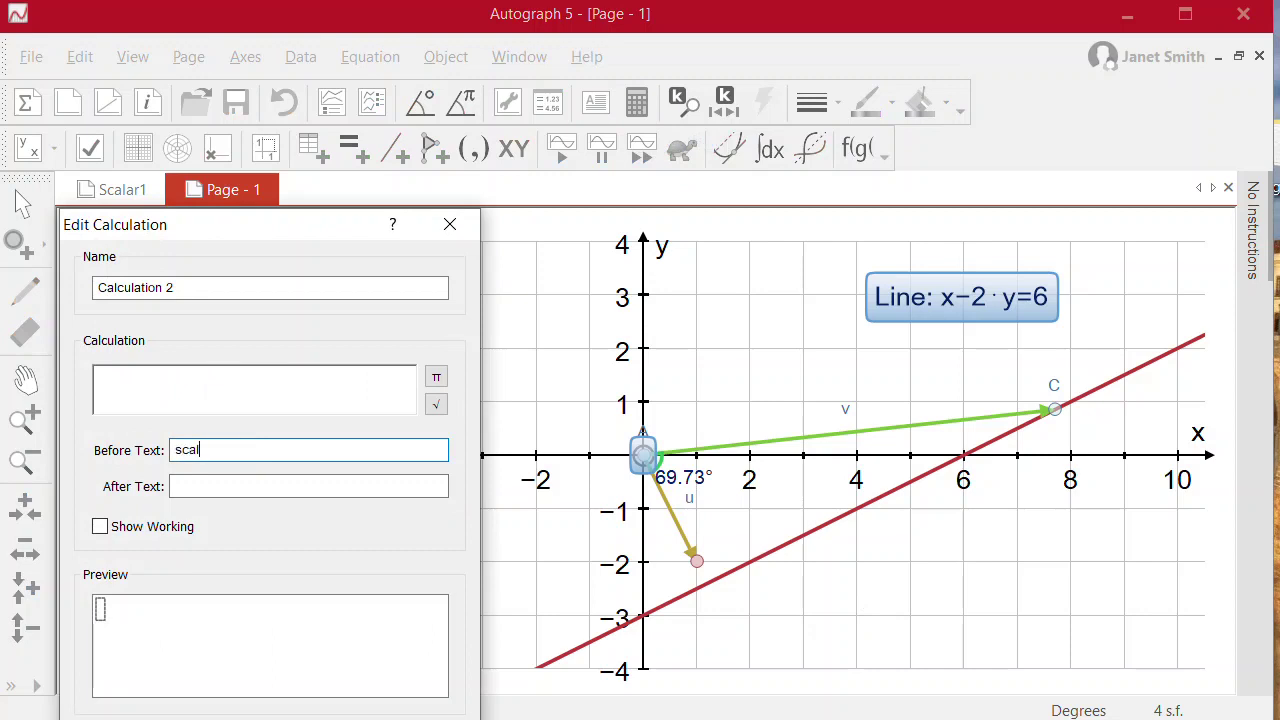
type("scalar Produt")
left_click_drag(325, 233, 288, 199)
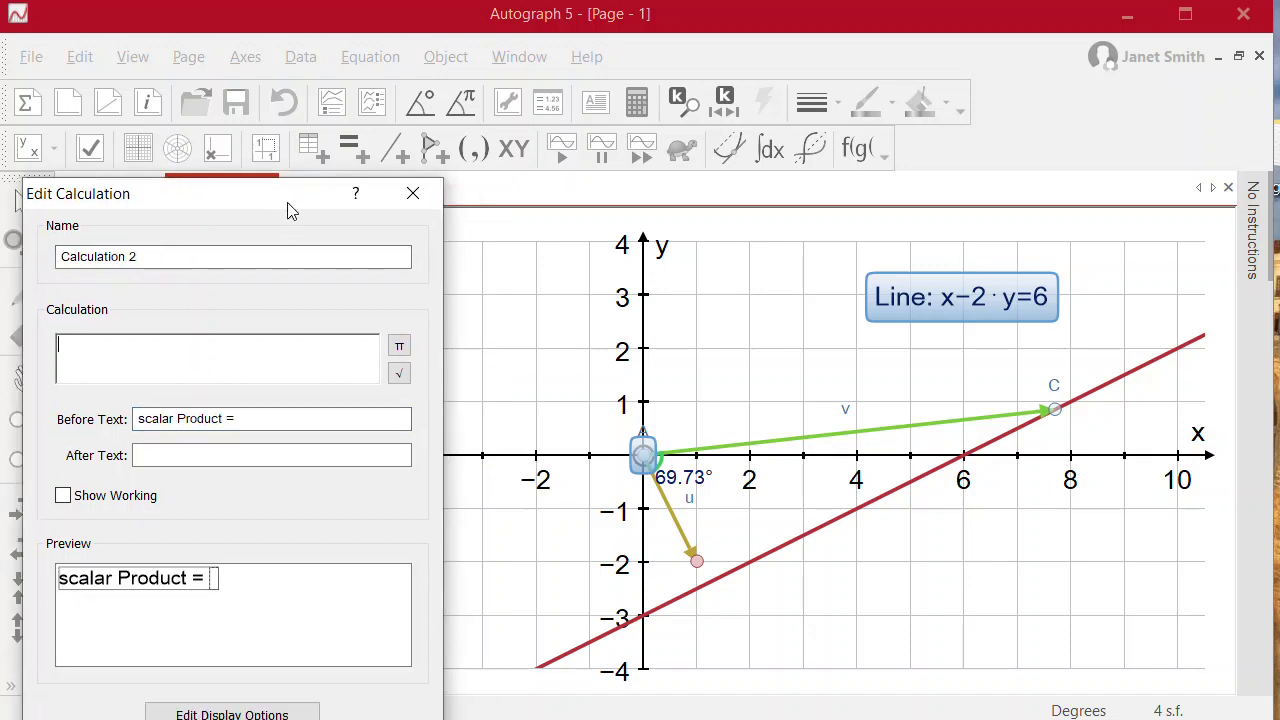
Step: Enter the calculation 1*v:x−2*v:y using vector v's components, and place its result box below the line near x = 7
left_click(137, 351)
type("1*")
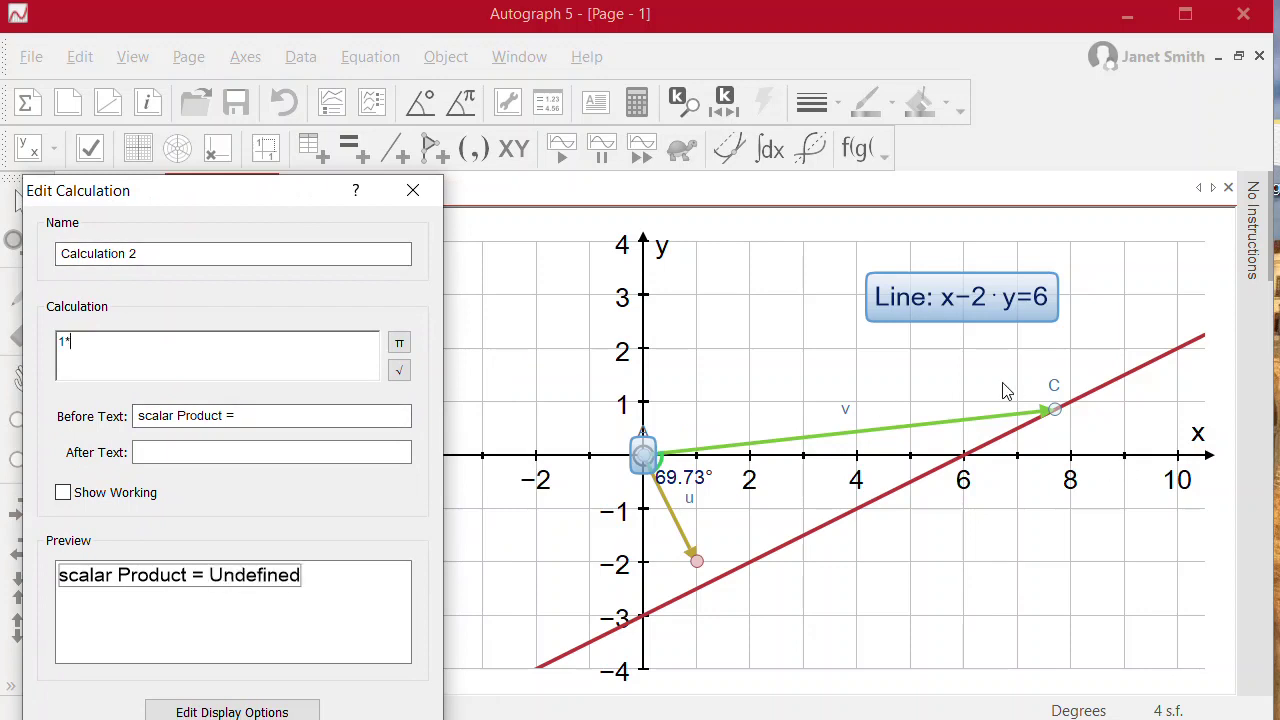
left_click(1010, 421)
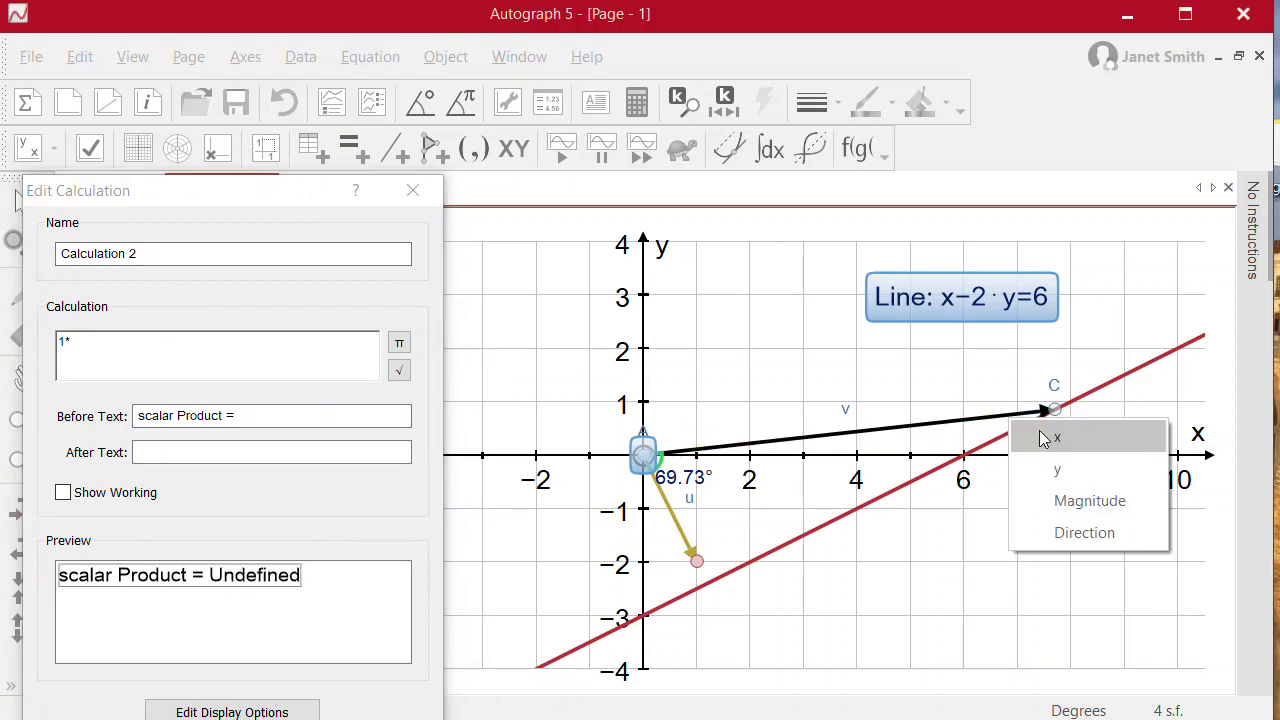
left_click(1043, 438)
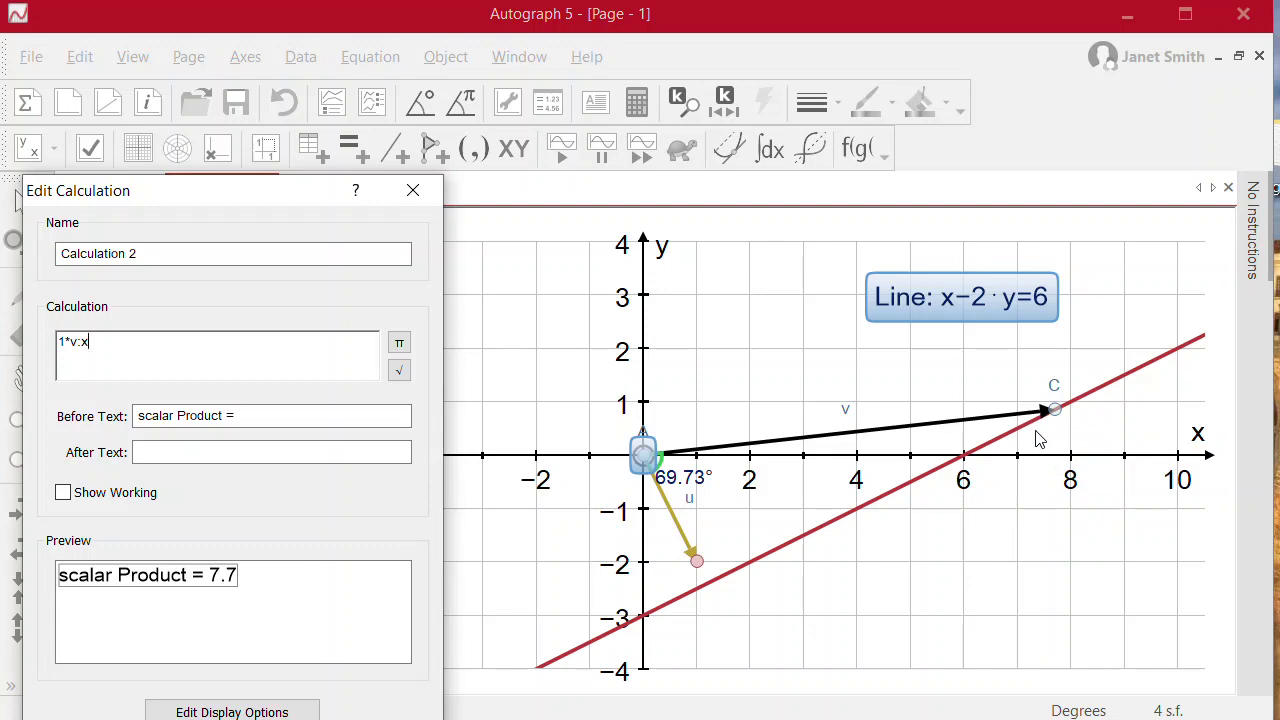
type("-2*")
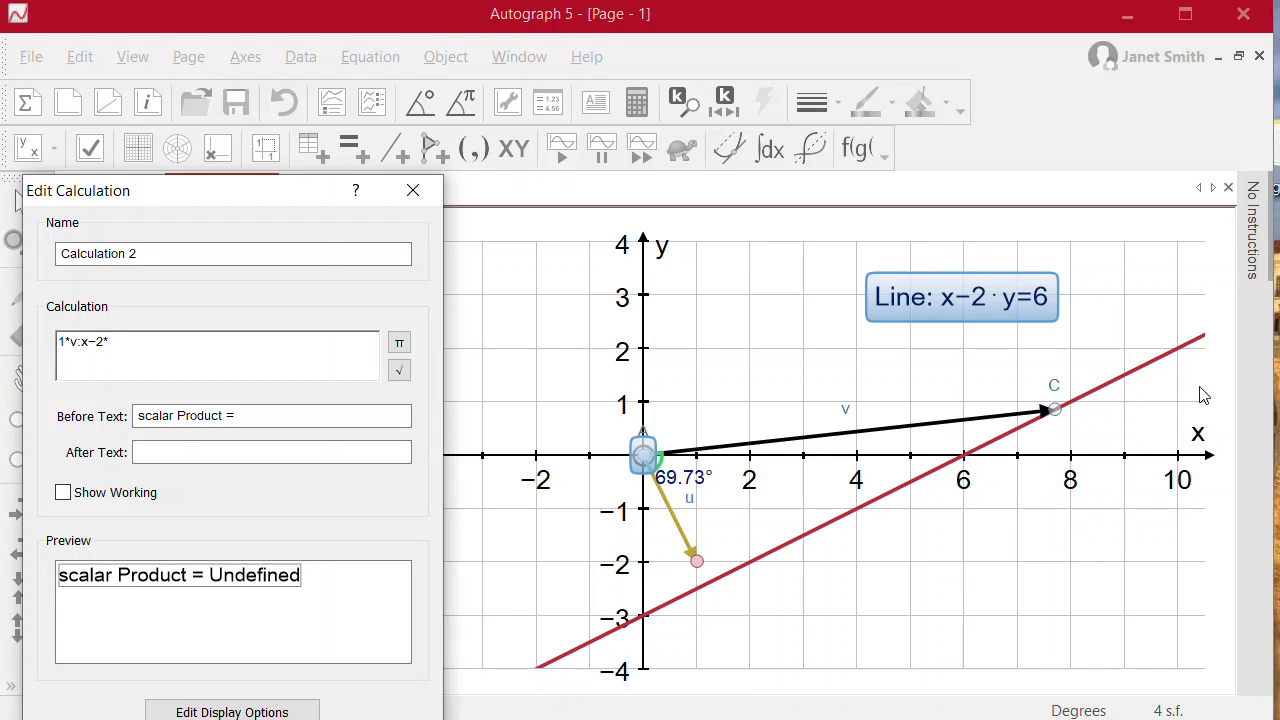
left_click(992, 416)
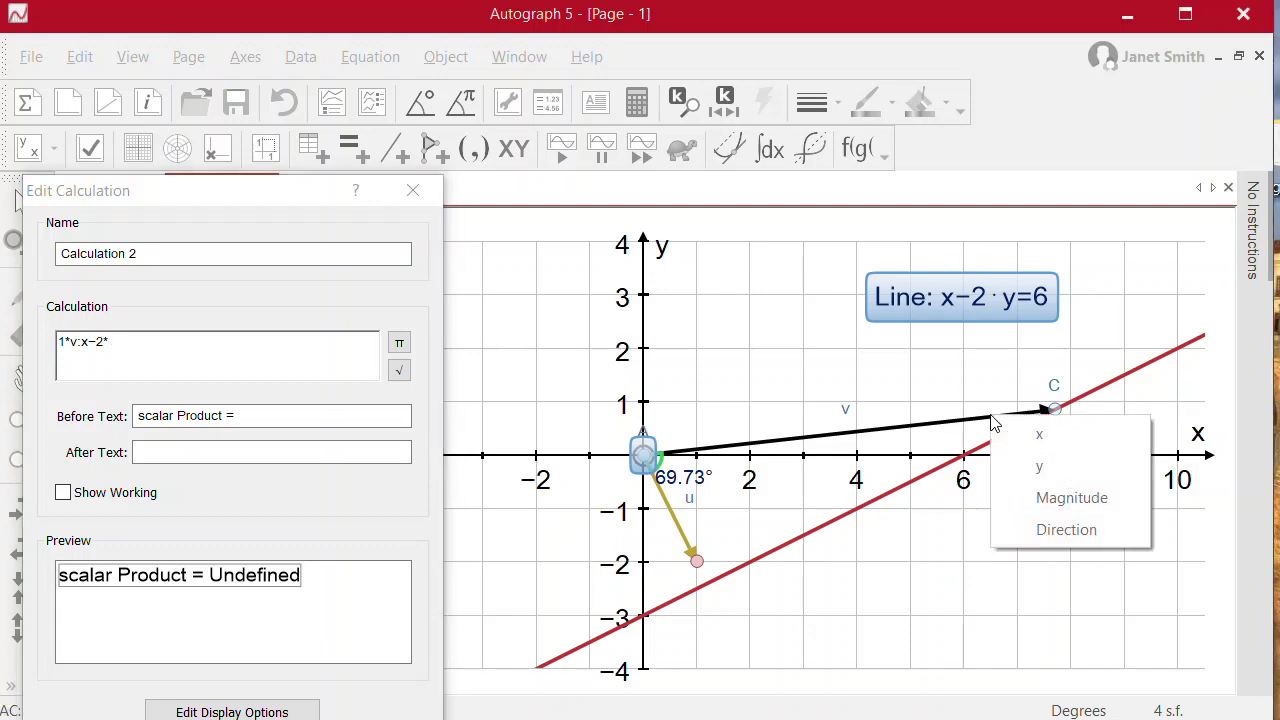
left_click(1077, 466)
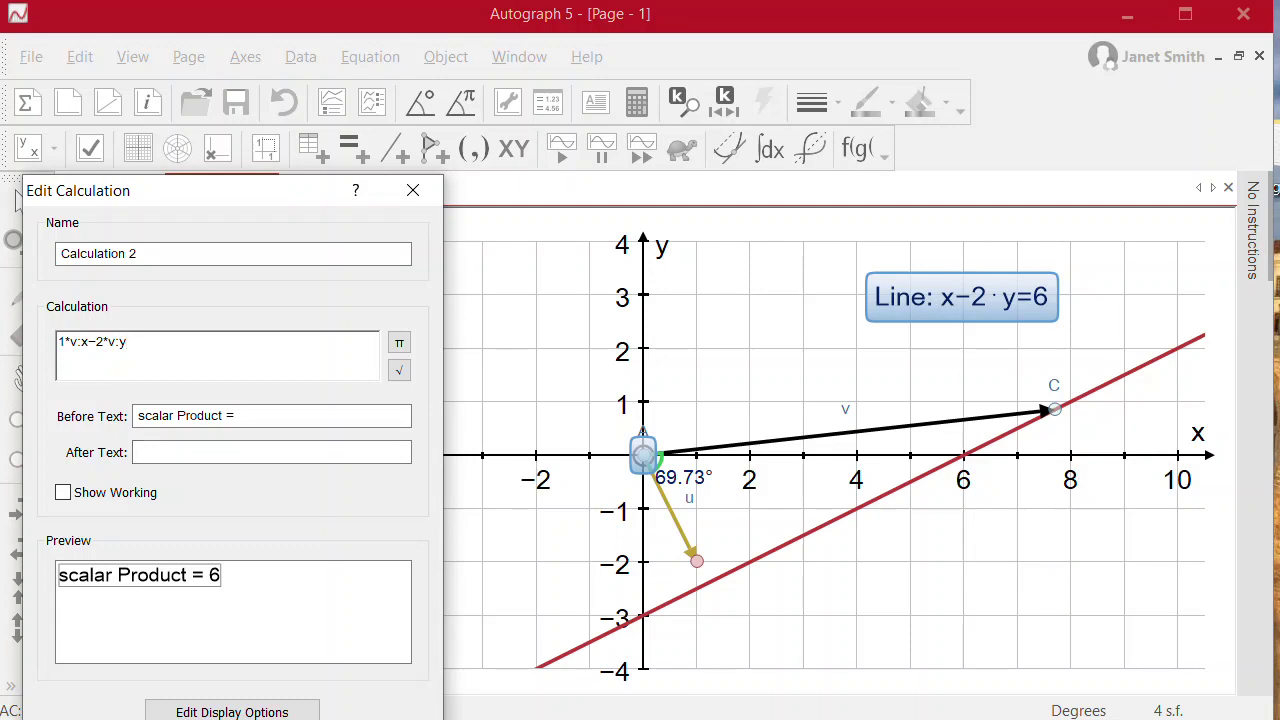
key("Return")
left_click_drag(587, 452, 988, 532)
left_click(1017, 644)
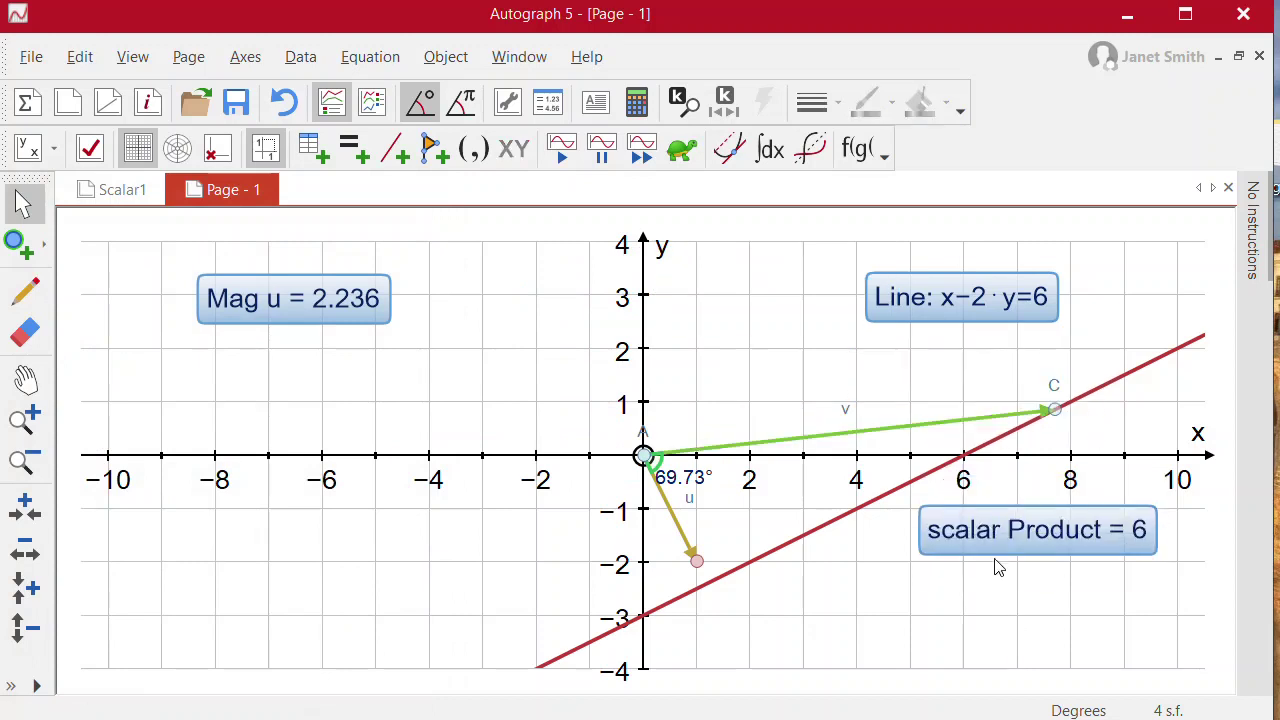
Step: Move point C down along the line and partway back, leaving it at (7.2, 0.6)
left_click(1053, 409)
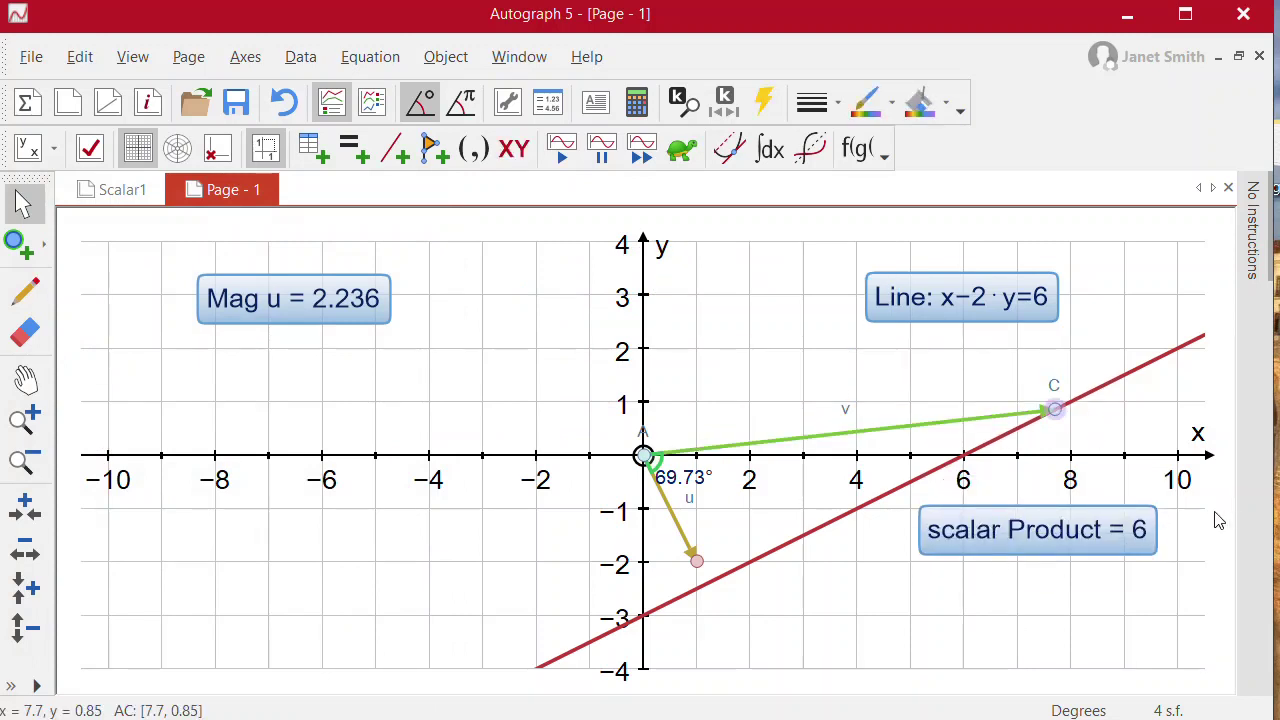
key("Left")
key("Left")
key("Left")
key("Left")
key("Left")
key("Left")
key("Left")
key("Left")
key("Left")
key("Left")
key("Left")
key("Left")
key("Left")
key("Left")
key("Left")
key("Left")
key("Left")
key("Left")
key("Left")
key("Left")
key("Left")
key("Left")
key("Left")
key("Left")
key("Left")
key("Left")
key("Right")
key("Right")
key("Right")
key("Right")
key("Right")
key("Right")
key("Right")
key("Right")
key("Right")
key("Right")
key("Right")
key("Right")
key("Right")
key("Right")
key("Right")
key("Right")
key("Right")
key("Right")
key("Right")
key("Right")
key("Right")
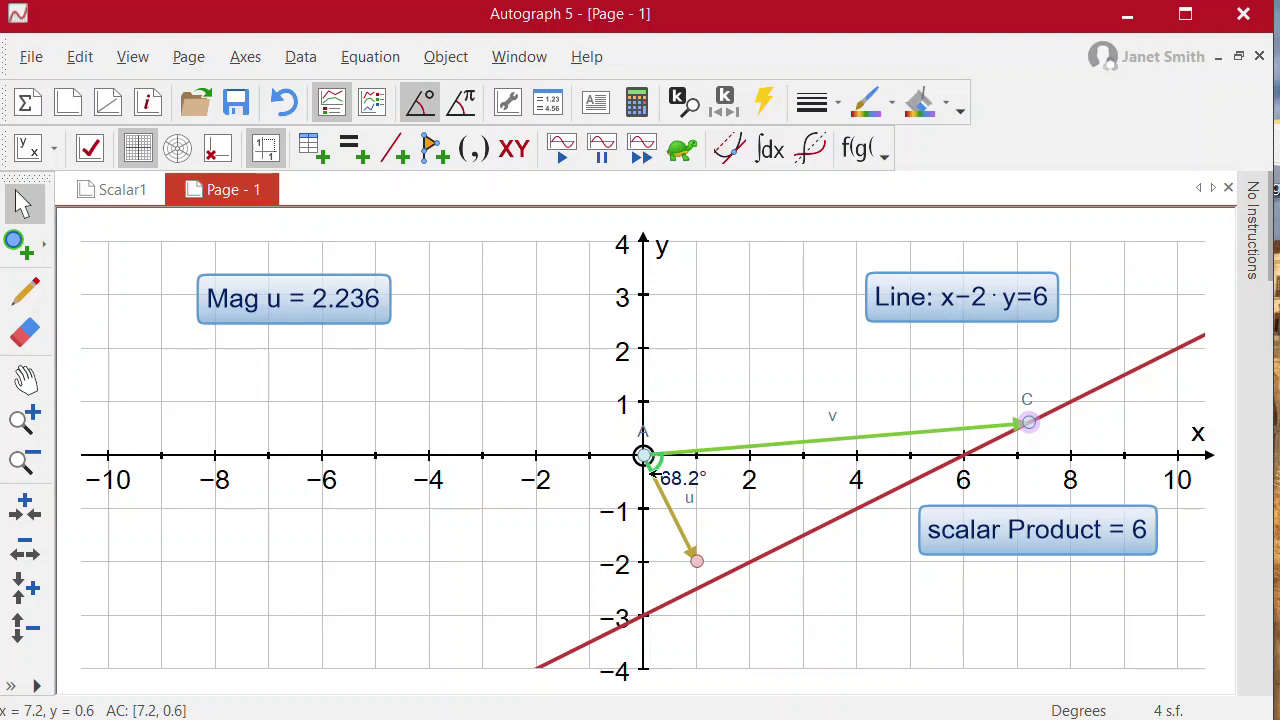
Step: Draw a straight line through the origin and the end point of vector u
left_click(686, 521)
left_click(752, 530)
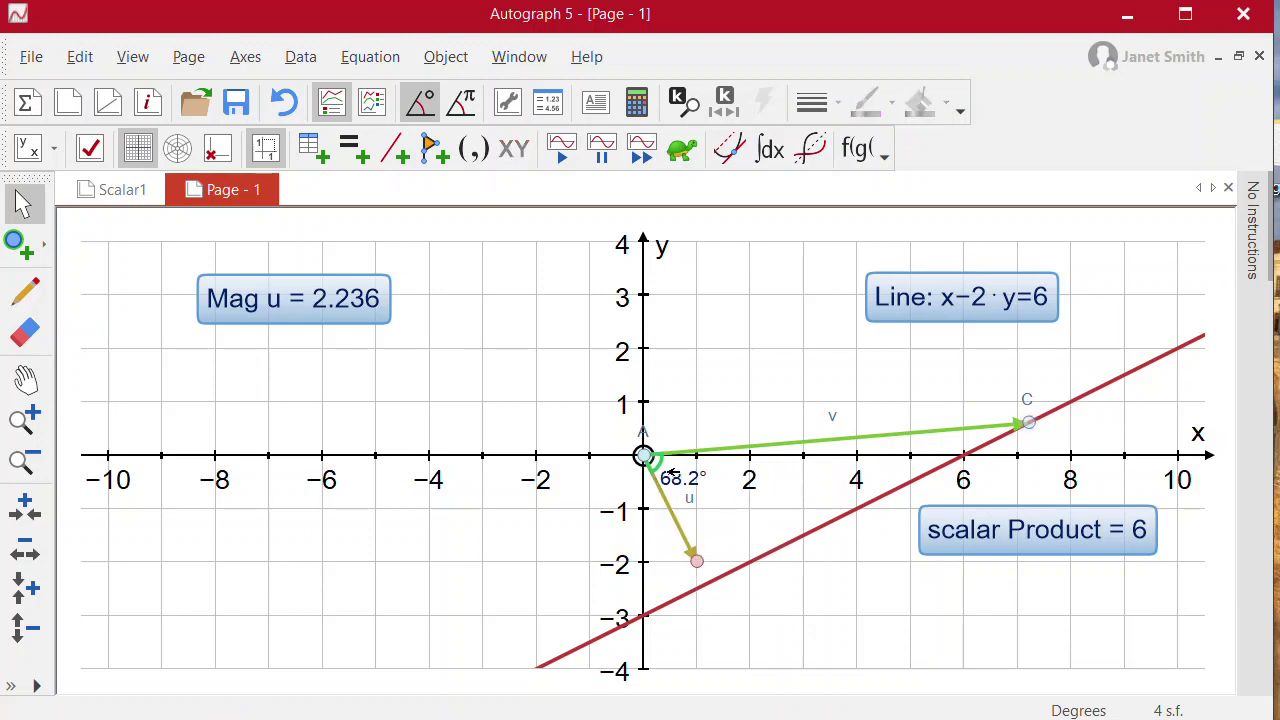
left_click(645, 457)
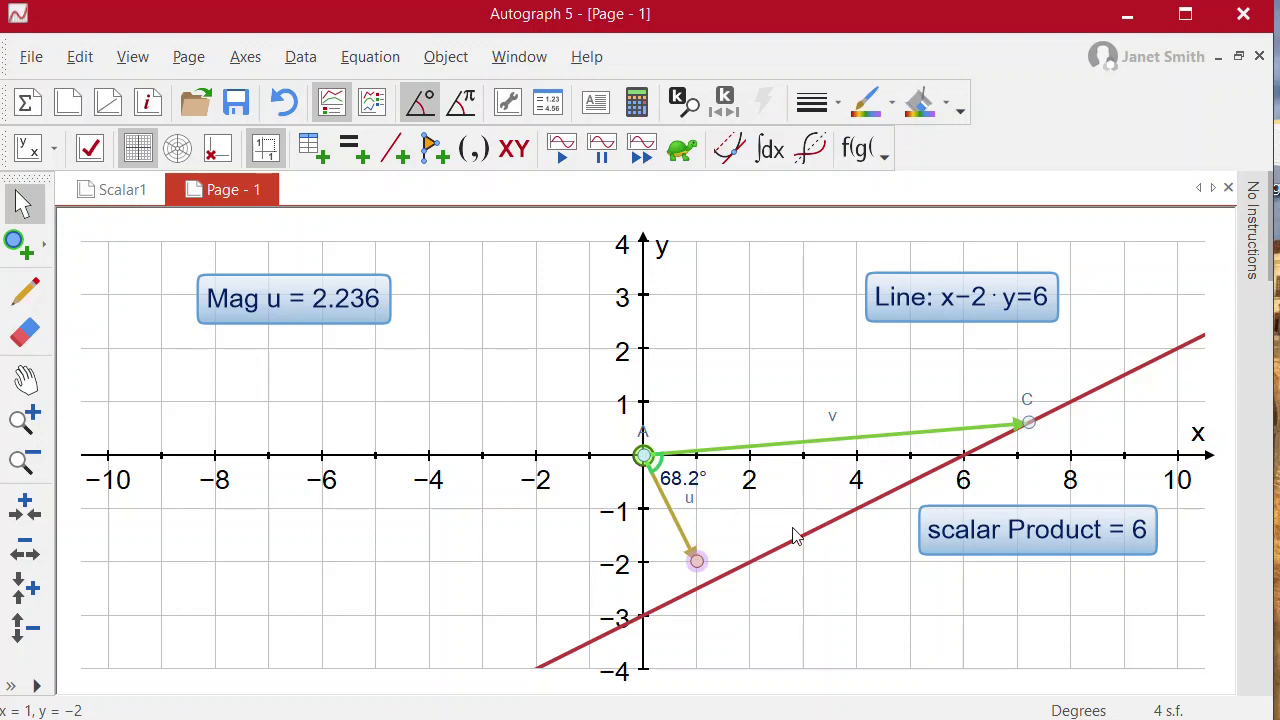
right_click(802, 566)
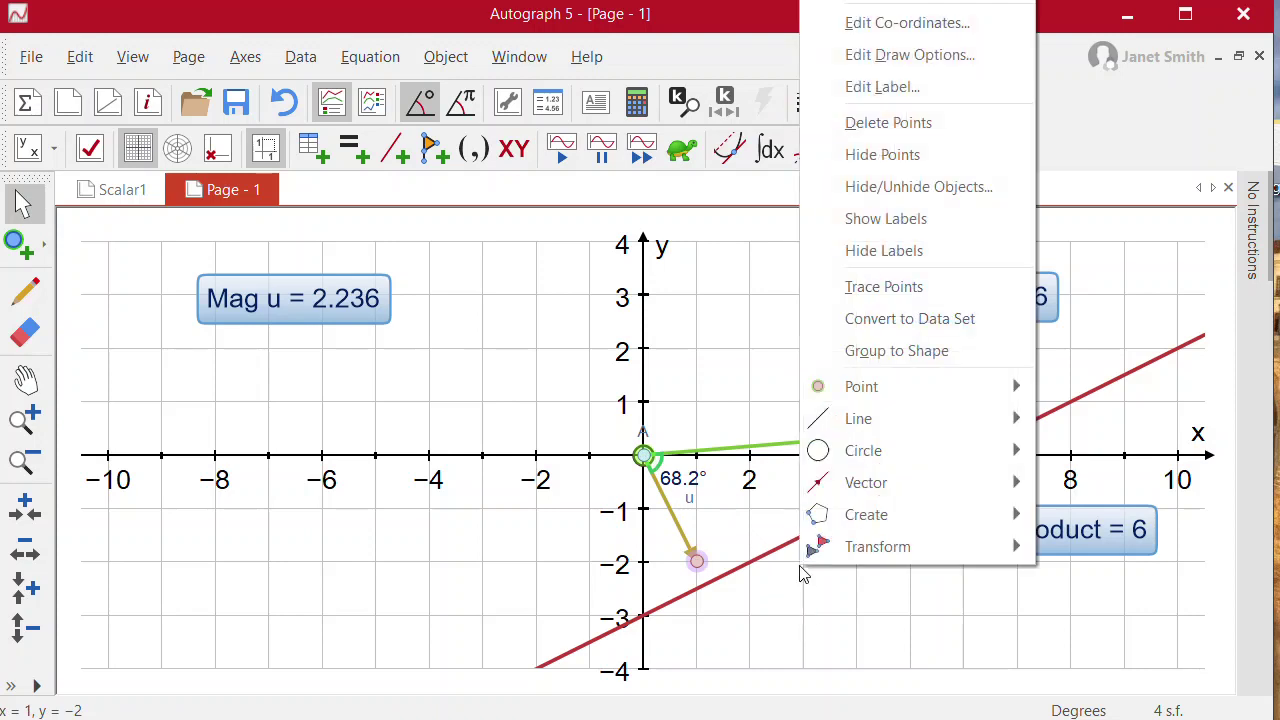
mouse_move(897, 544)
mouse_move(900, 418)
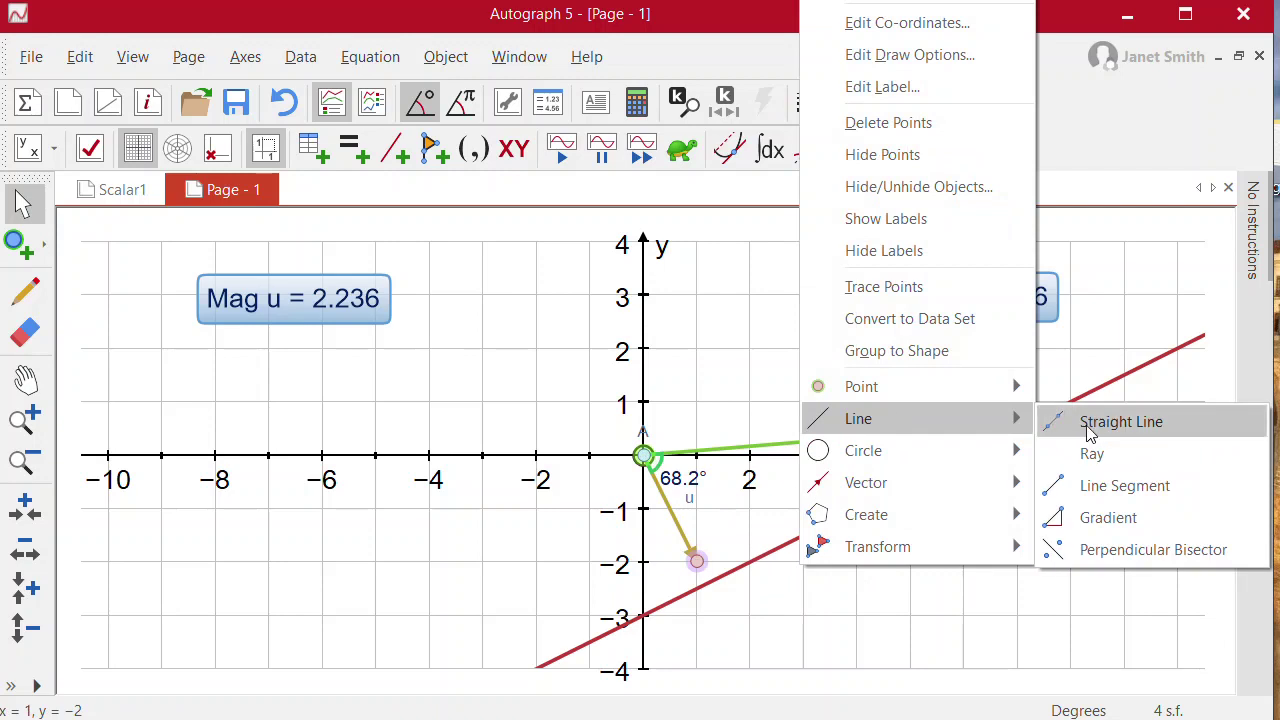
left_click(1095, 432)
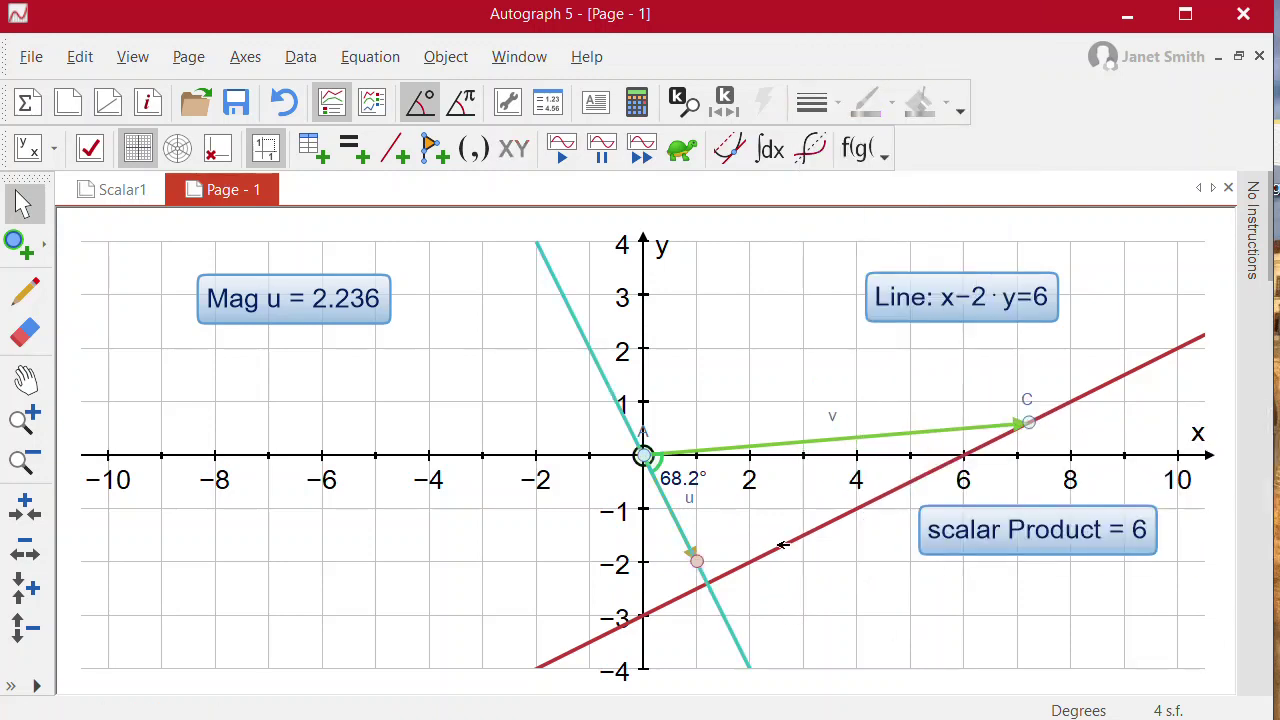
Step: Place an intersection point where the line through vector u crosses the line x−2y=6
left_click(706, 587)
left_click(738, 624, "shift")
left_click(767, 634)
left_click(42, 250)
left_click(110, 256)
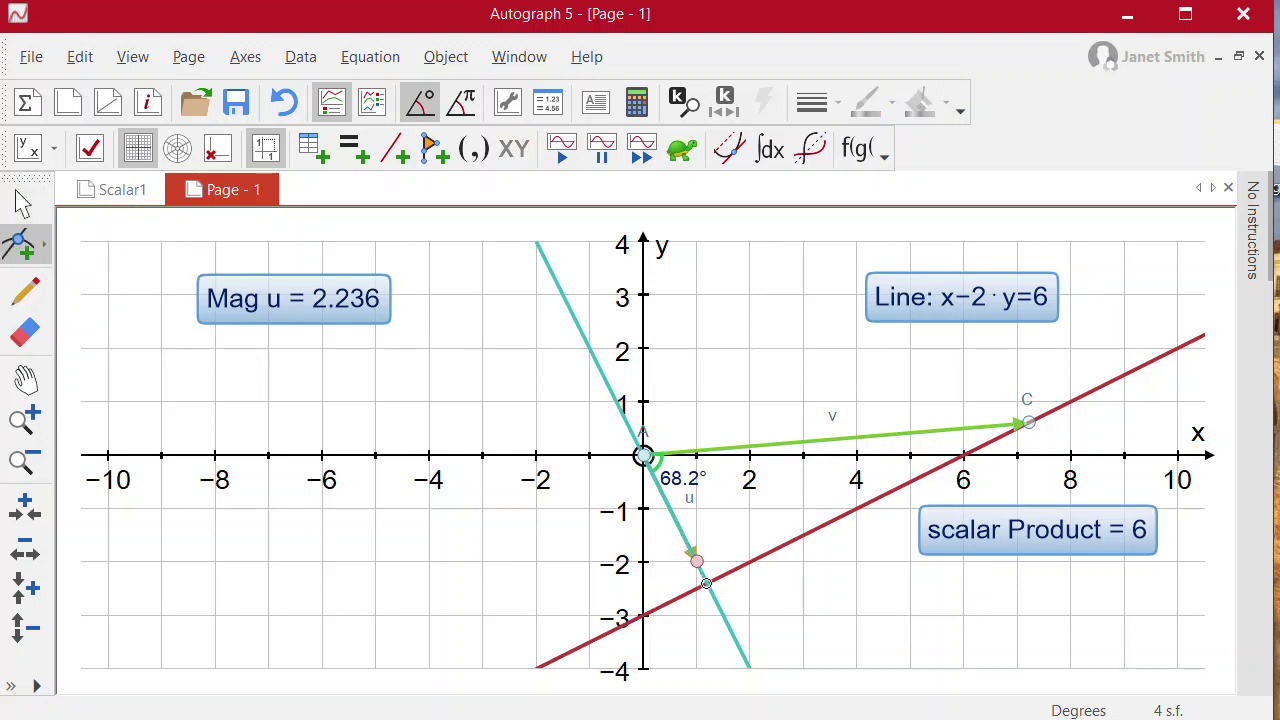
left_click(706, 583)
left_click(22, 203)
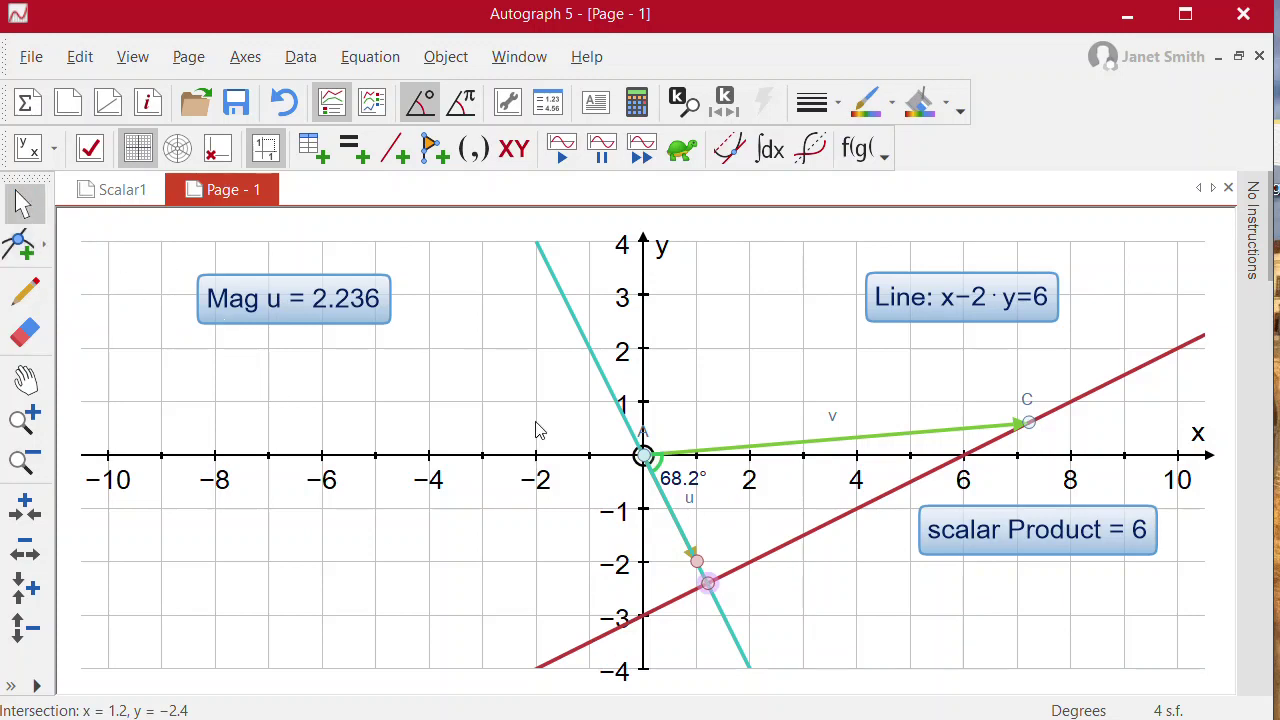
Step: Draw a vector from the origin to the intersection point of the two lines
left_click(827, 627)
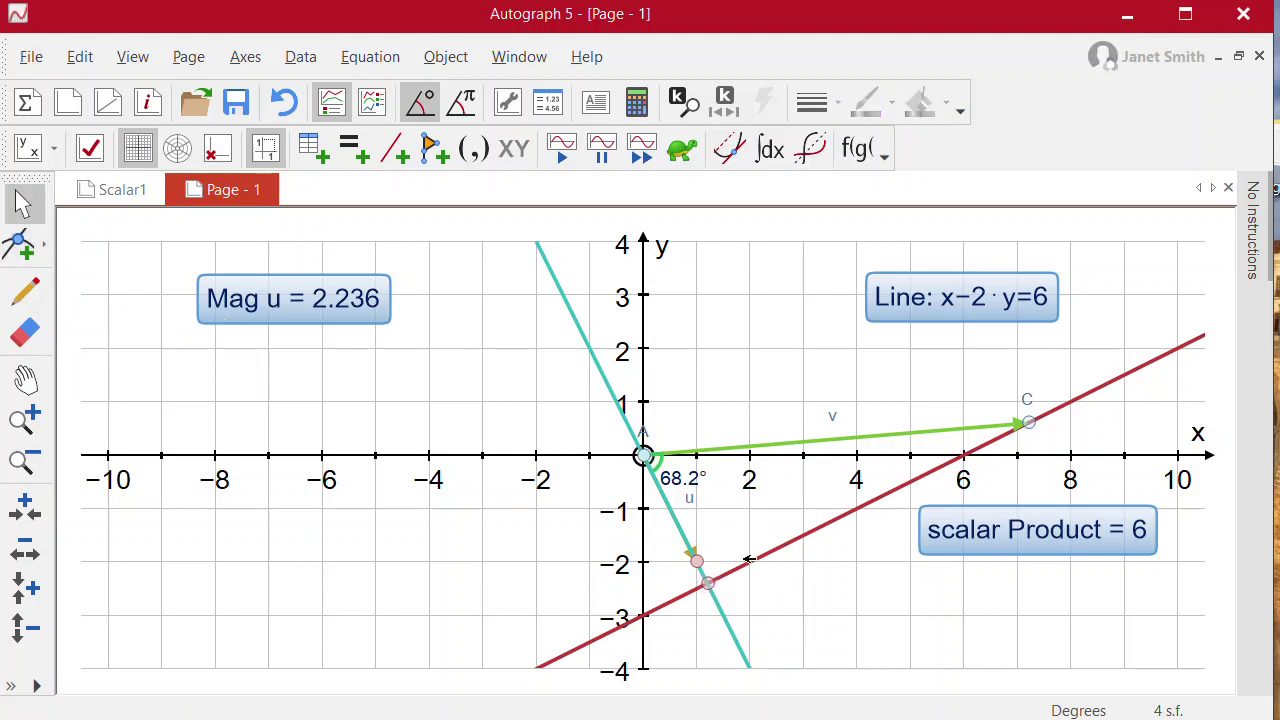
left_click(642, 456)
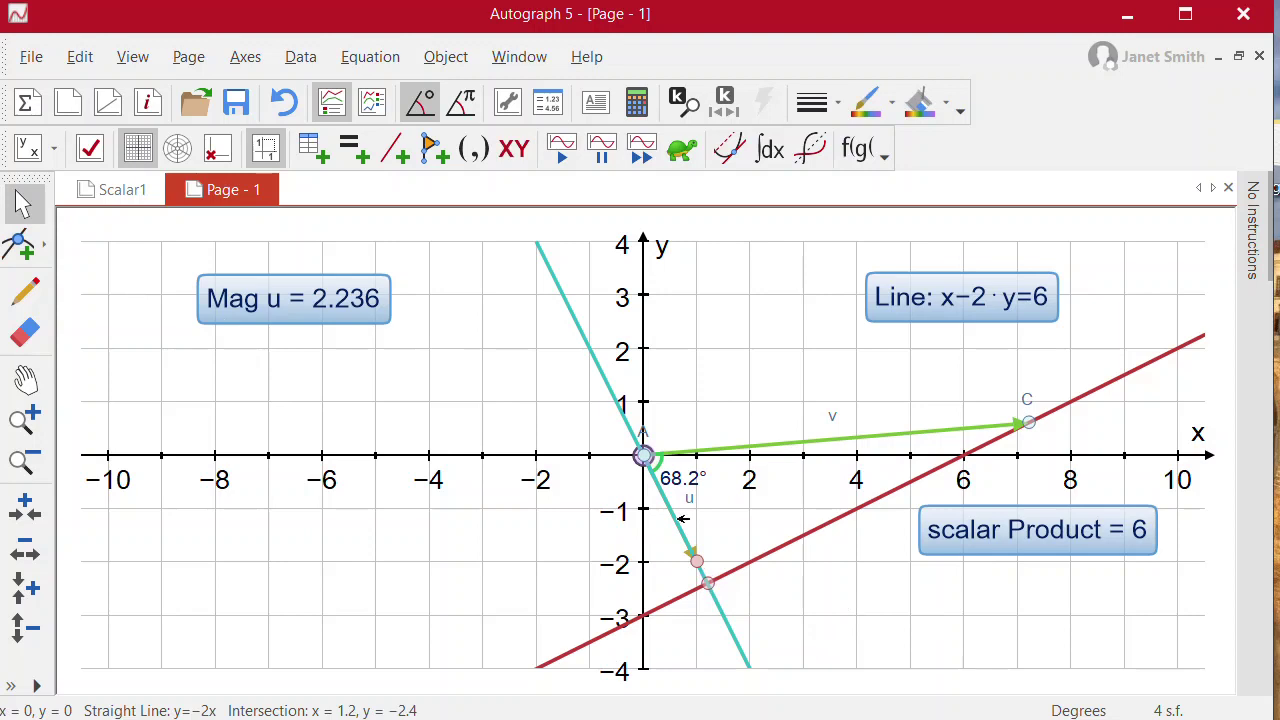
left_click(707, 585)
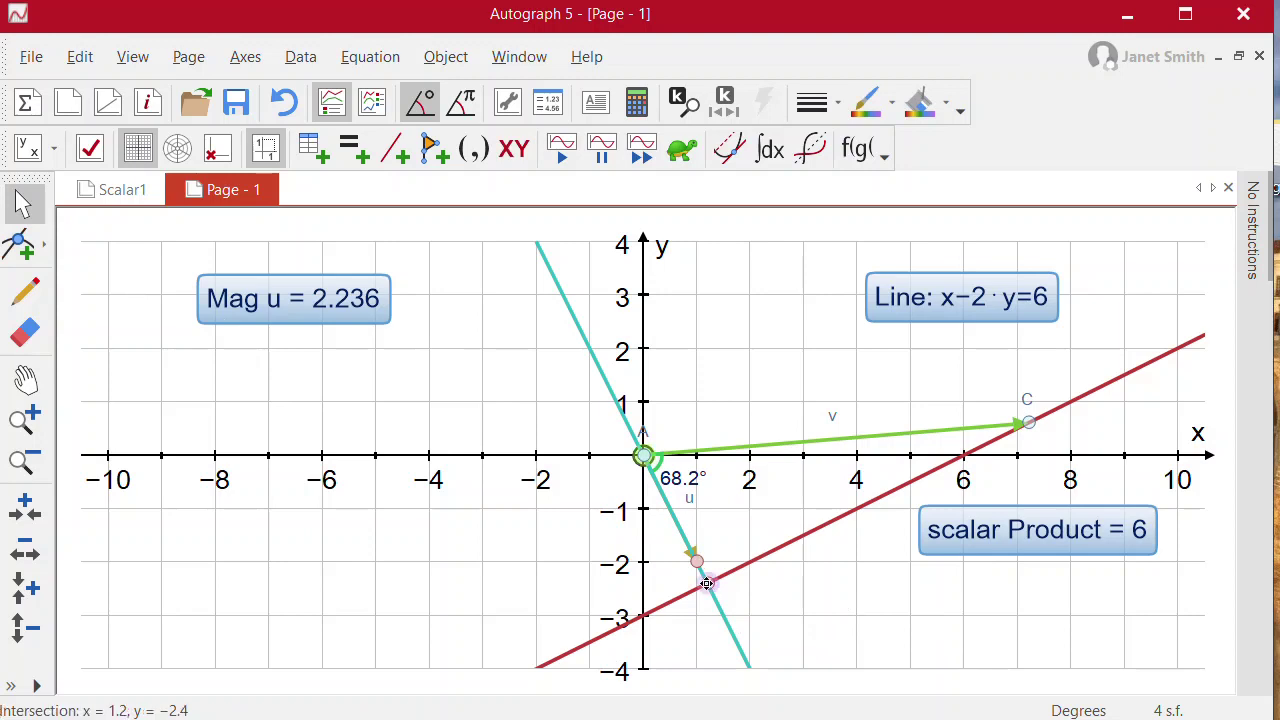
right_click(827, 603)
mouse_move(1000, 516)
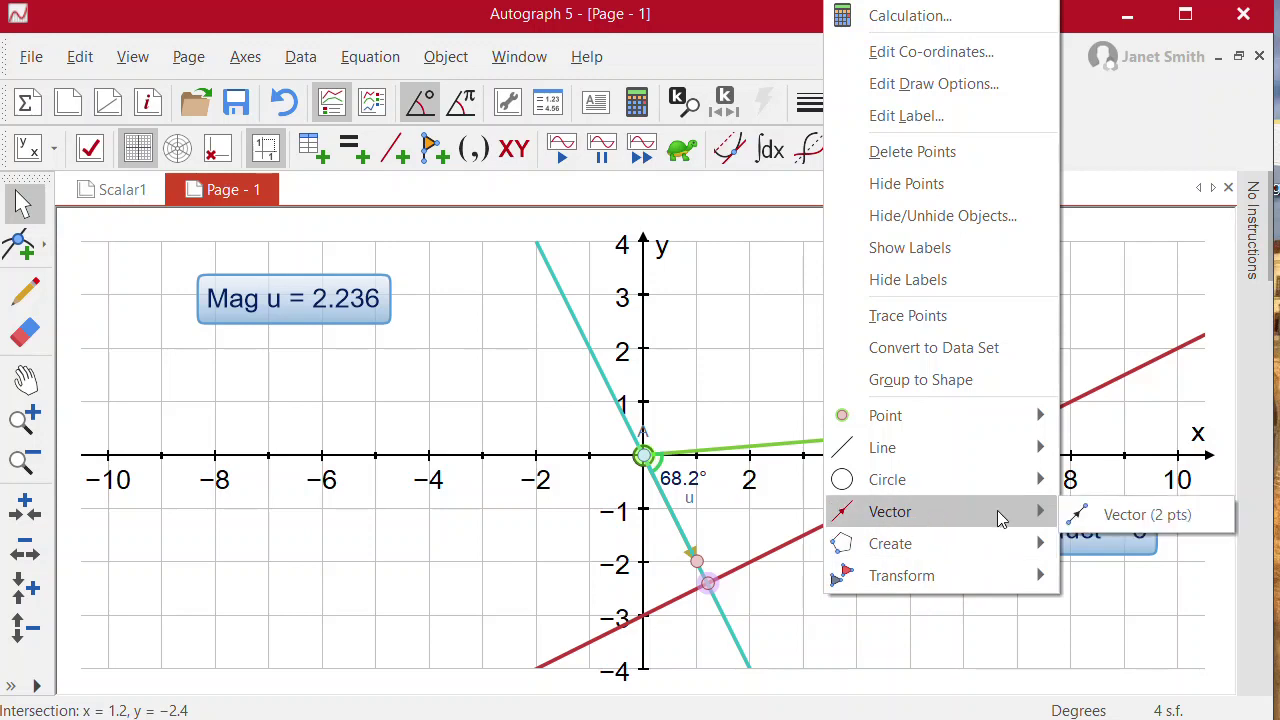
left_click(1138, 516)
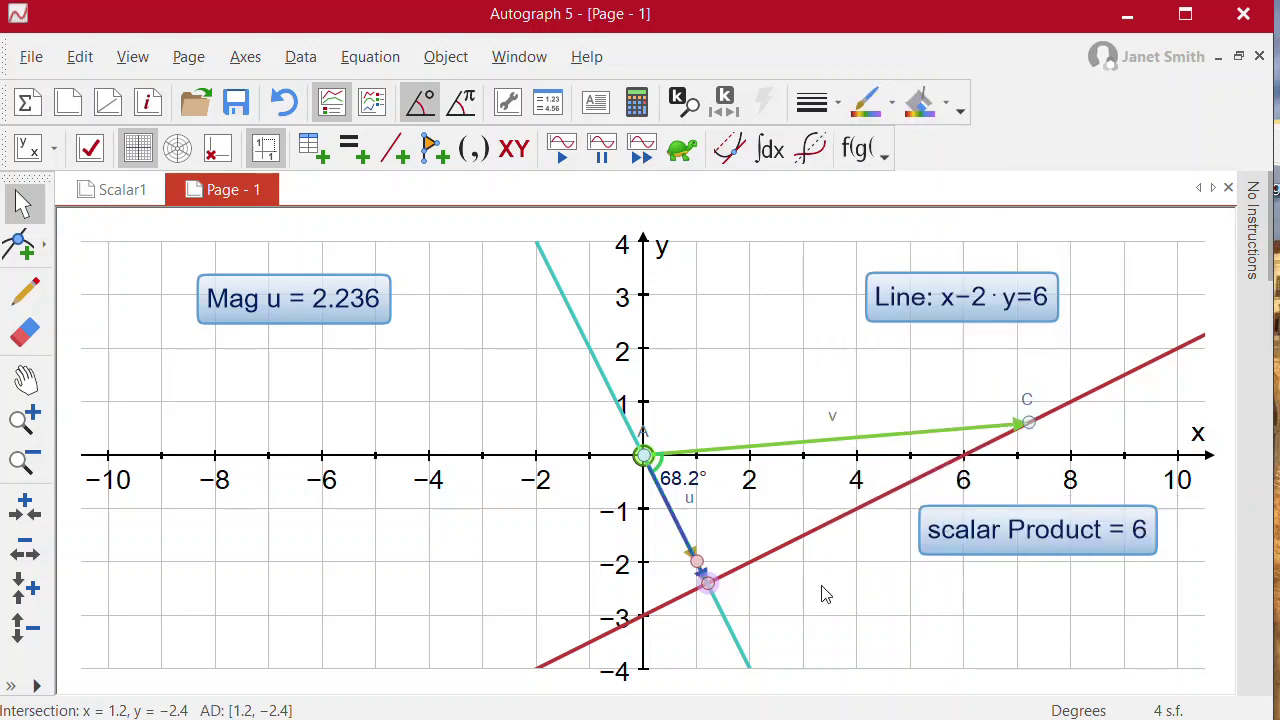
Step: Calculate the new vector's magnitude with the preceding text "mag of component v =", and place the result box below the magnitude of u
left_click(637, 106)
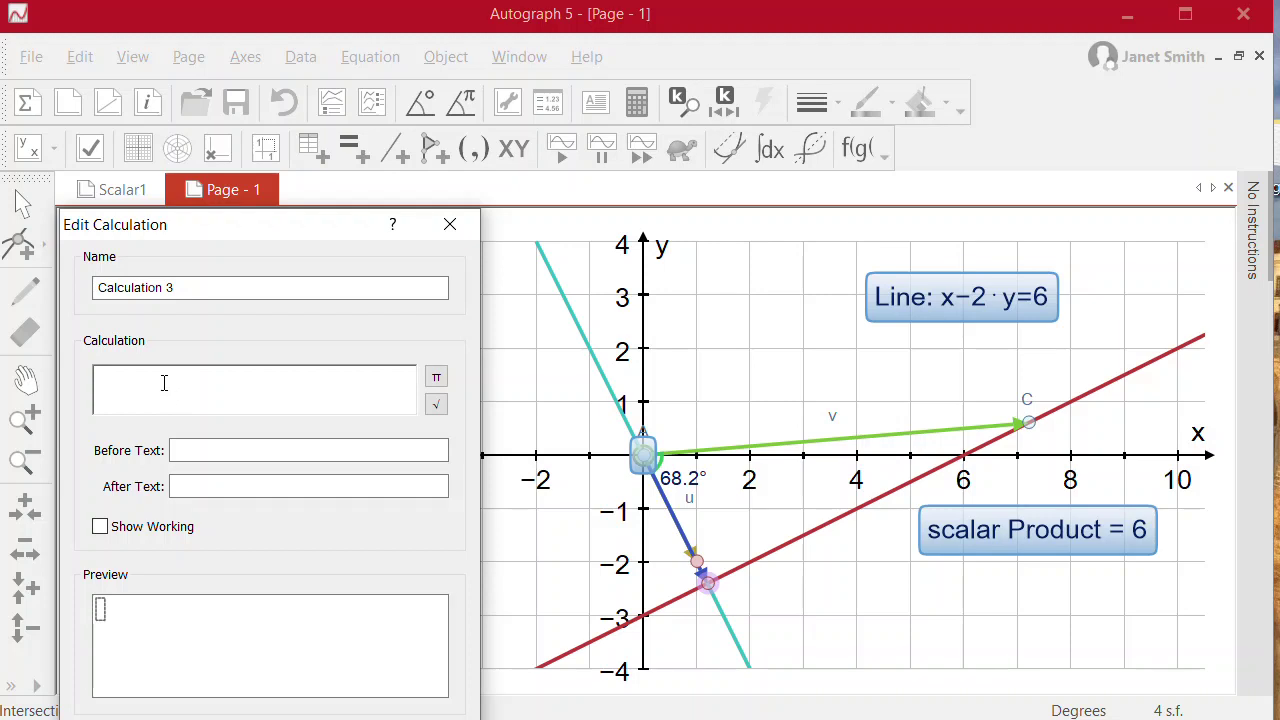
left_click(205, 451)
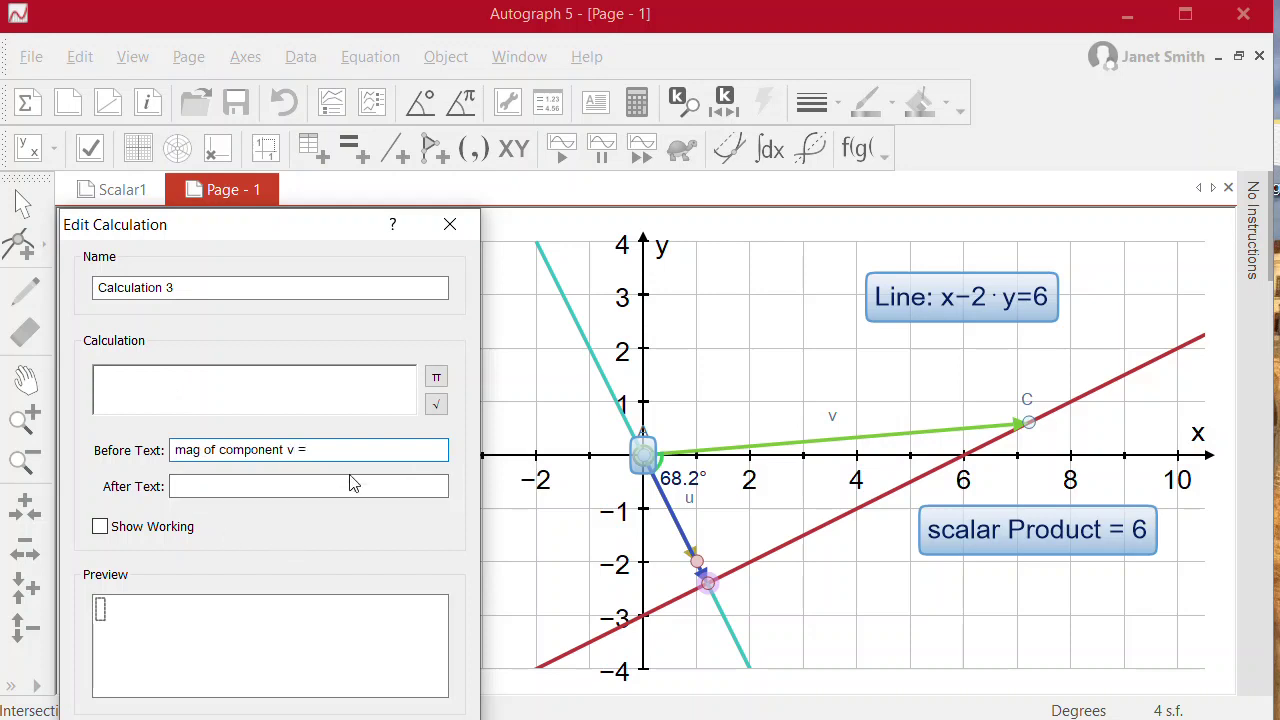
left_click(166, 386)
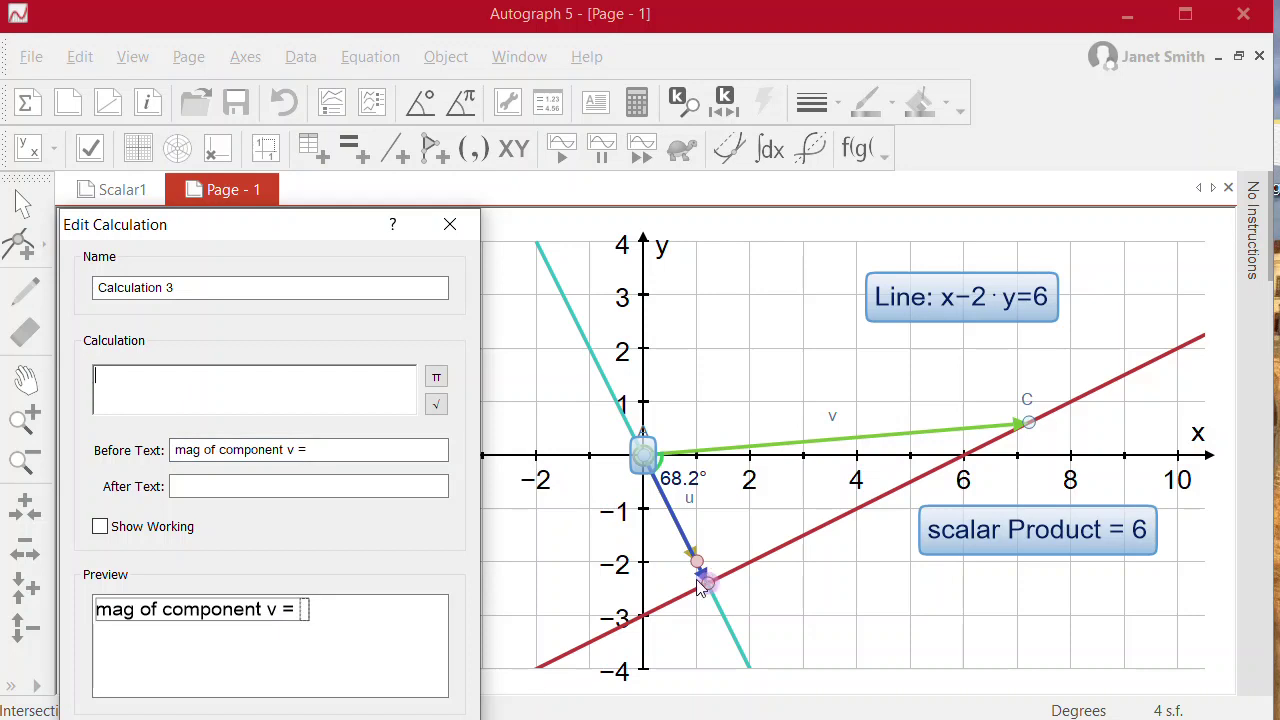
left_click(647, 474)
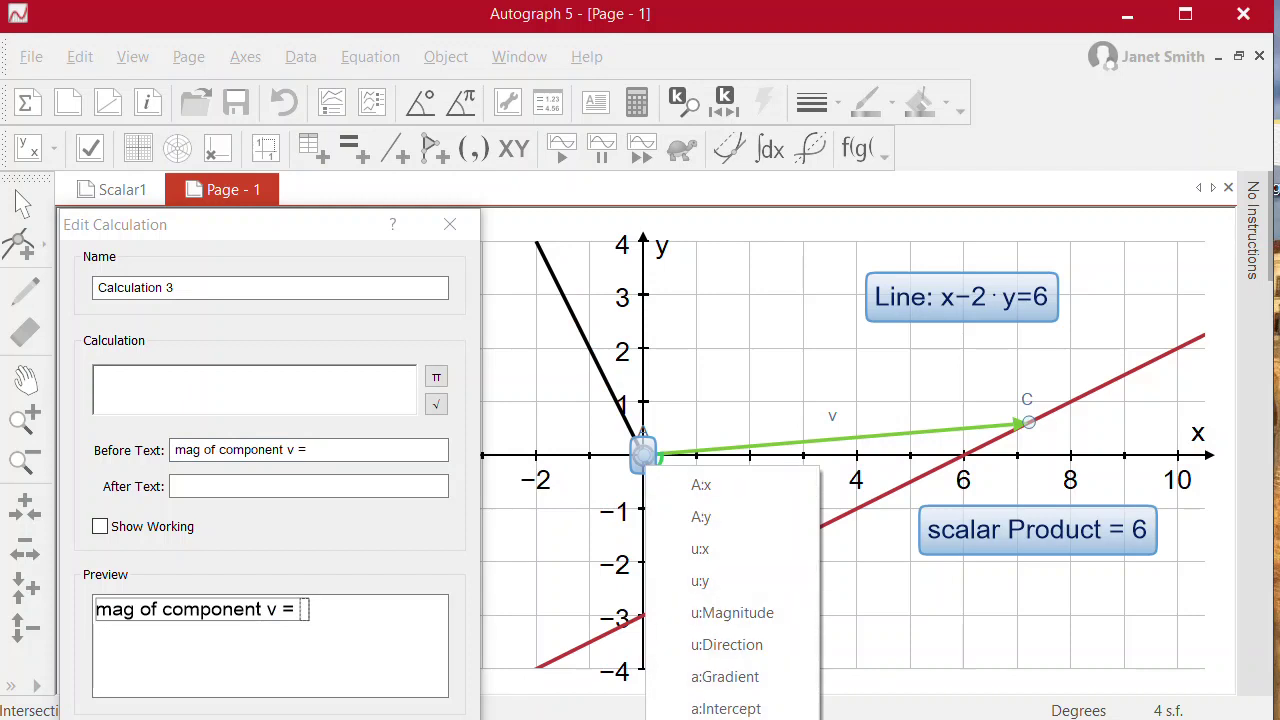
left_click(730, 715)
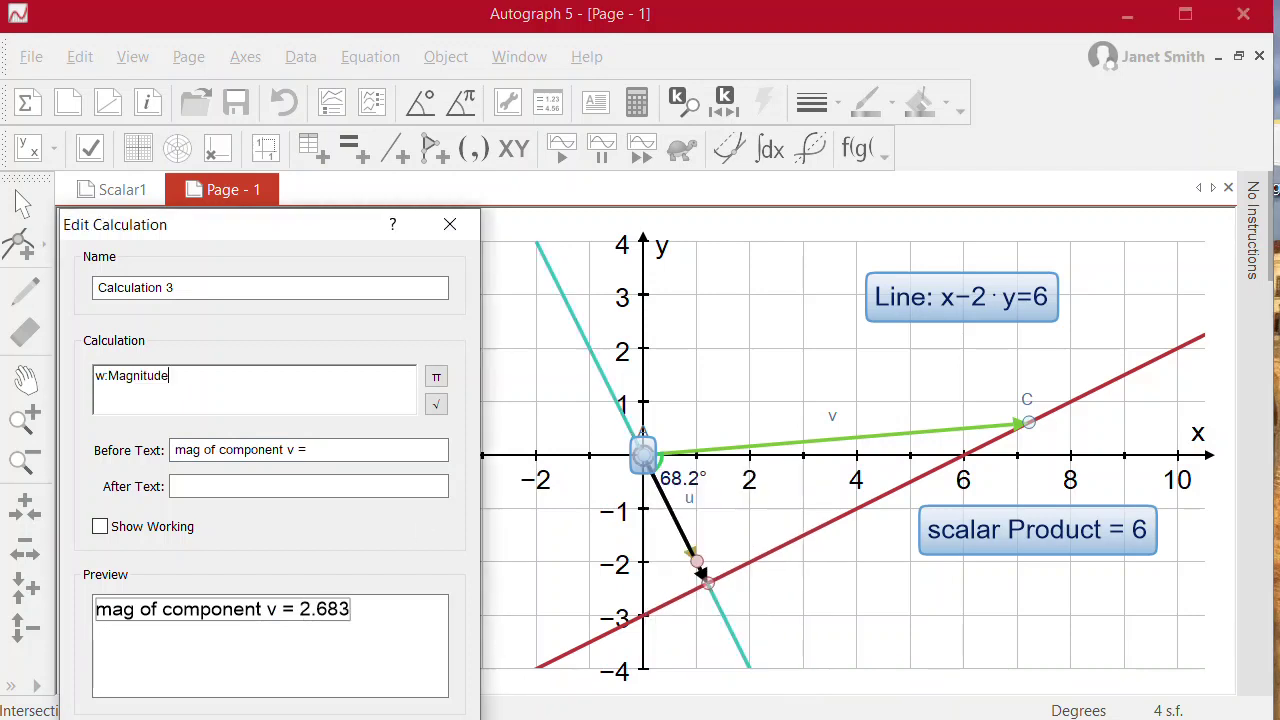
key("Return")
left_click_drag(668, 470, 308, 370)
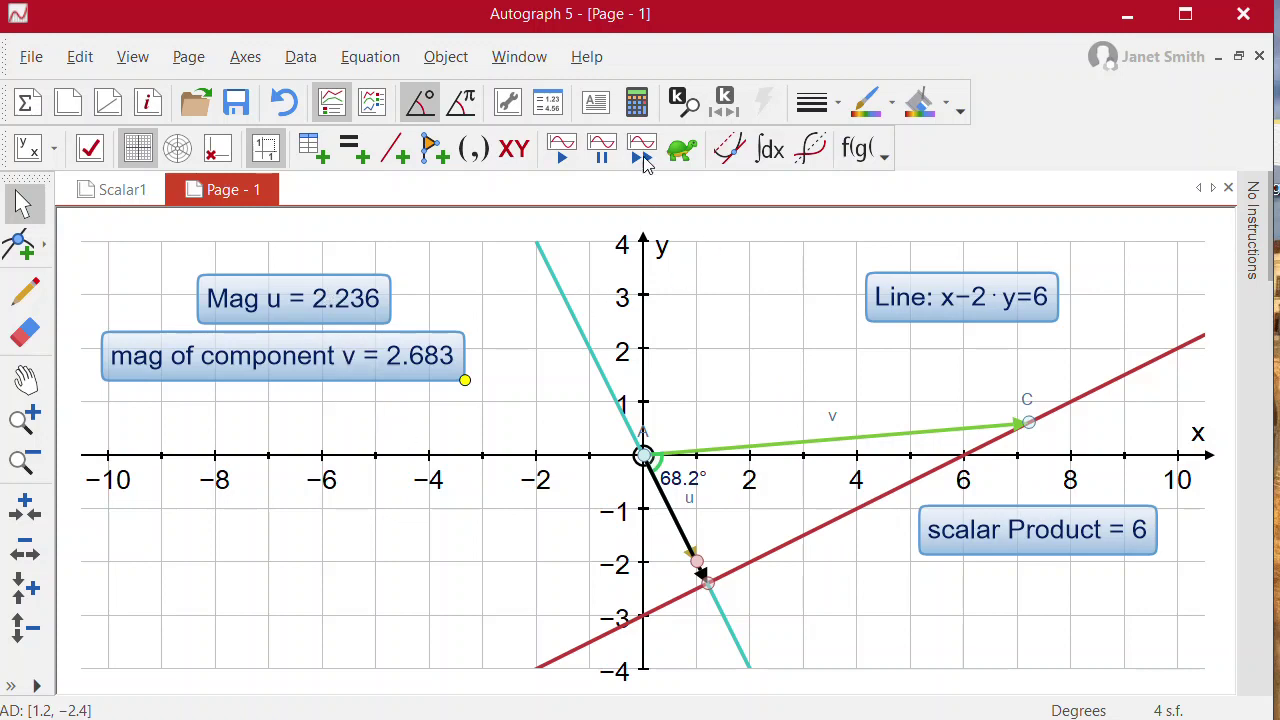
Step: Create a calculation that multiplies the magnitude of u by the magnitude of the component of v
left_click(635, 106)
left_click_drag(310, 243, 788, 182)
left_click(348, 301)
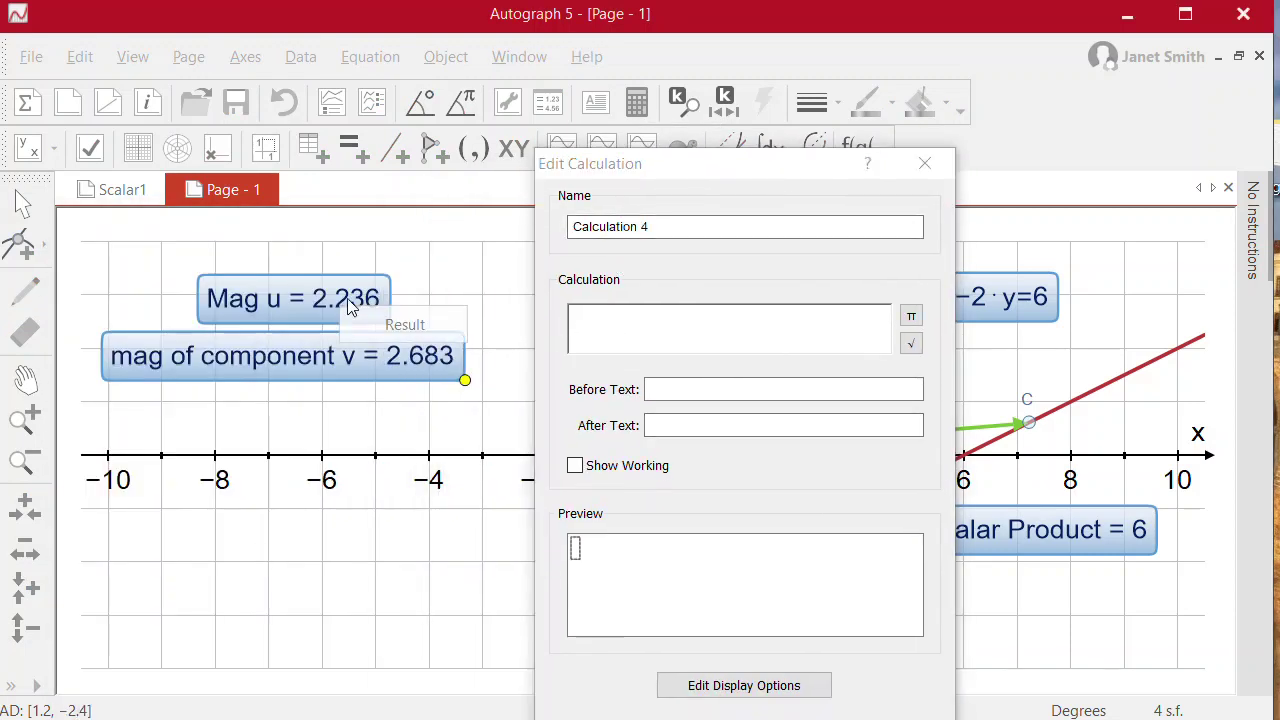
left_click(350, 328)
type("*")
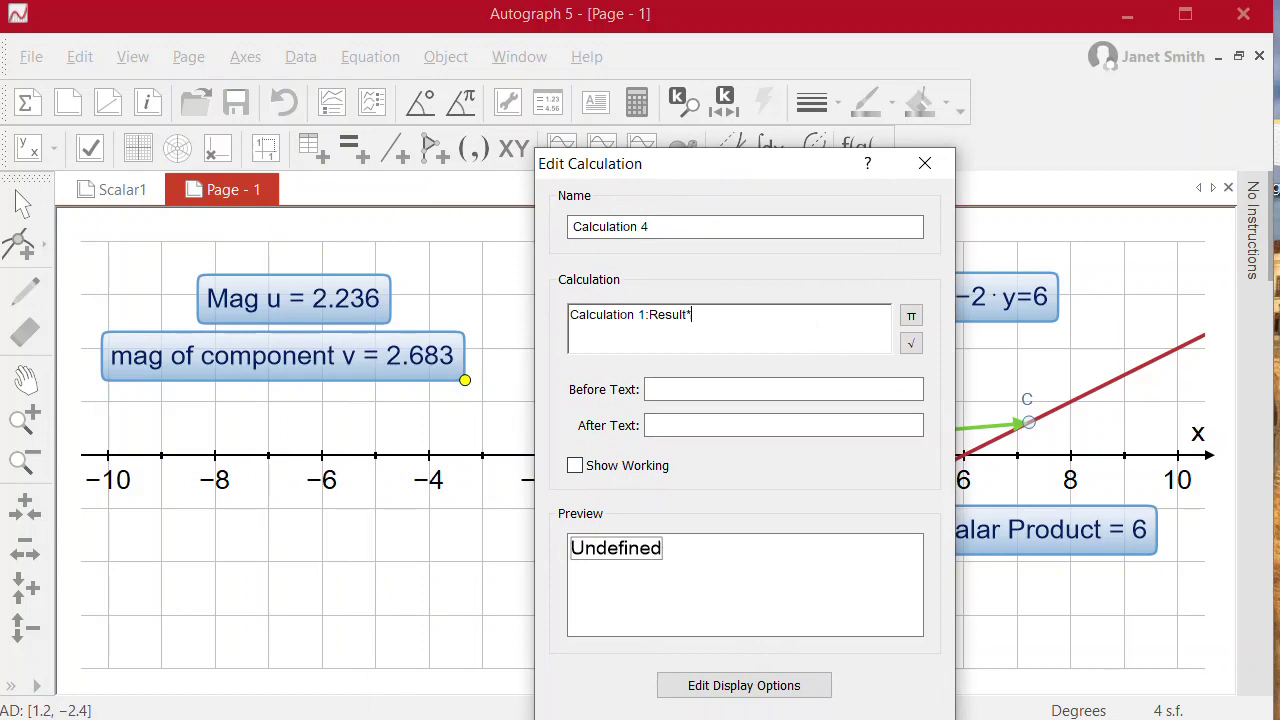
left_click(370, 349)
left_click(435, 367)
Step: Give the multiplication the preceding text "Product =" and place its result box below the magnitude of component v
left_click(677, 389)
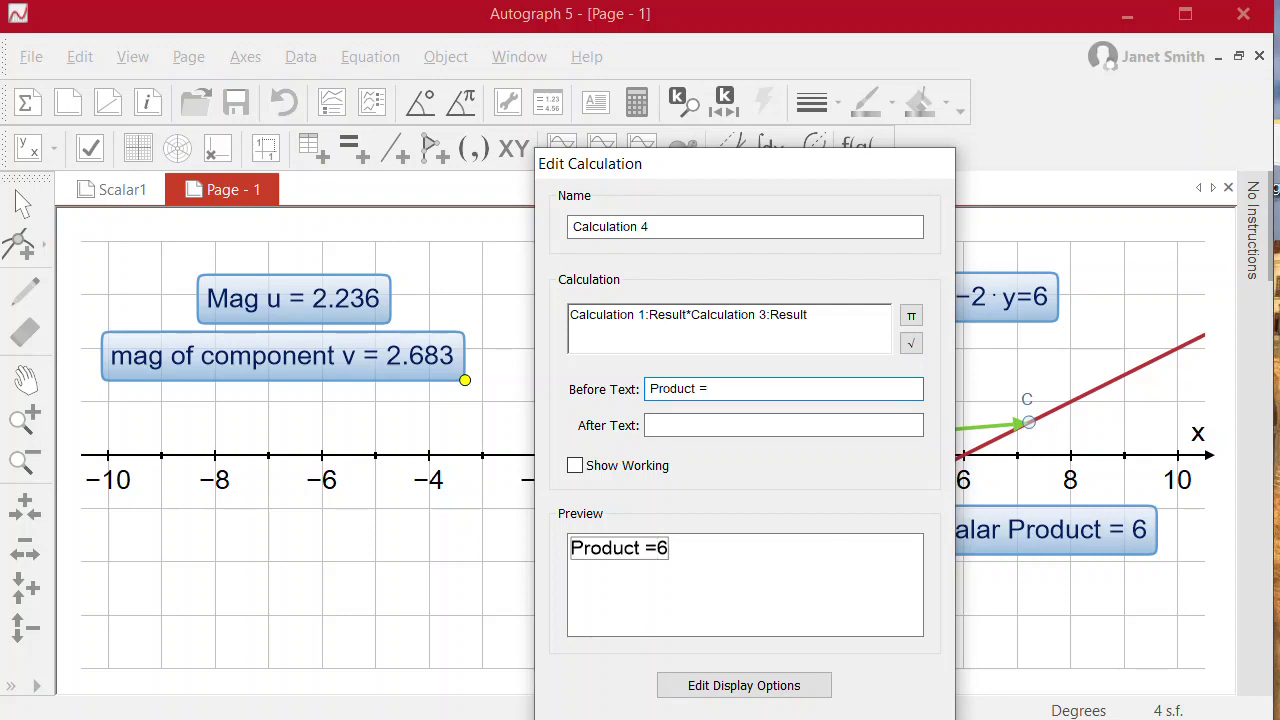
key("Return")
left_click_drag(590, 446, 191, 407)
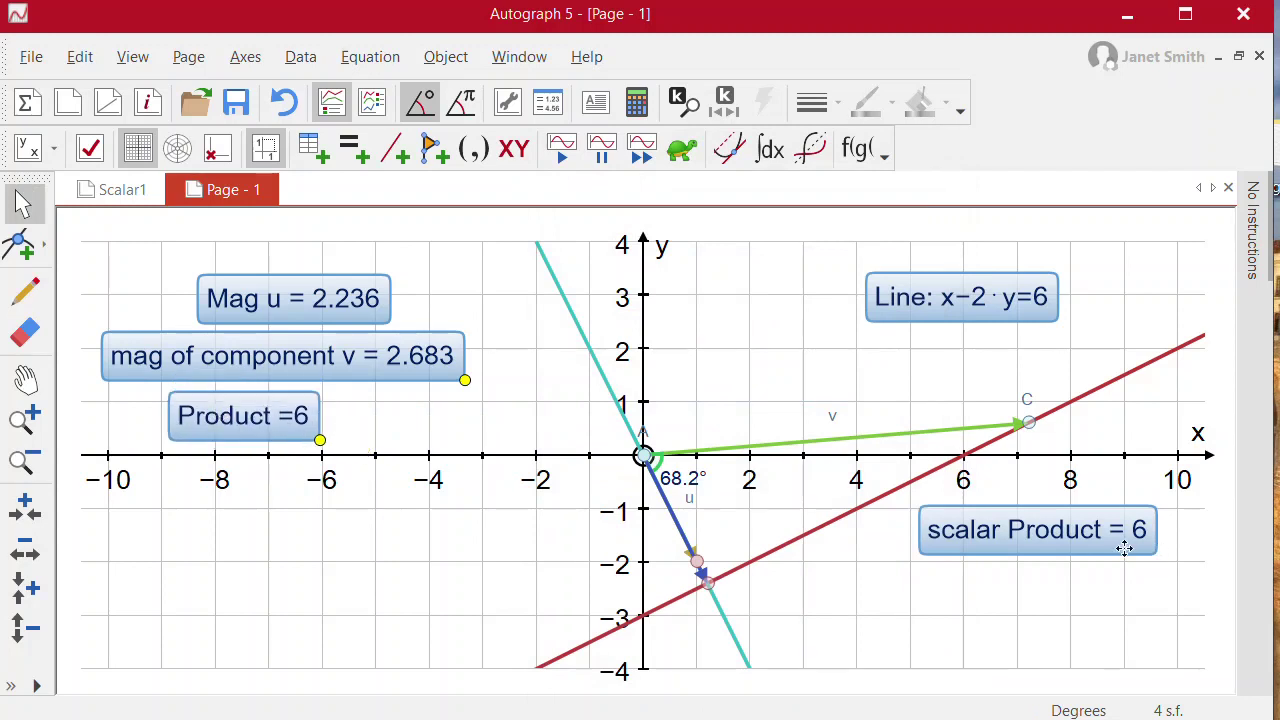
Step: Slide point C along the line x−2y=6 from the positive-x side past the y-axis to negative x values
left_click(1029, 422)
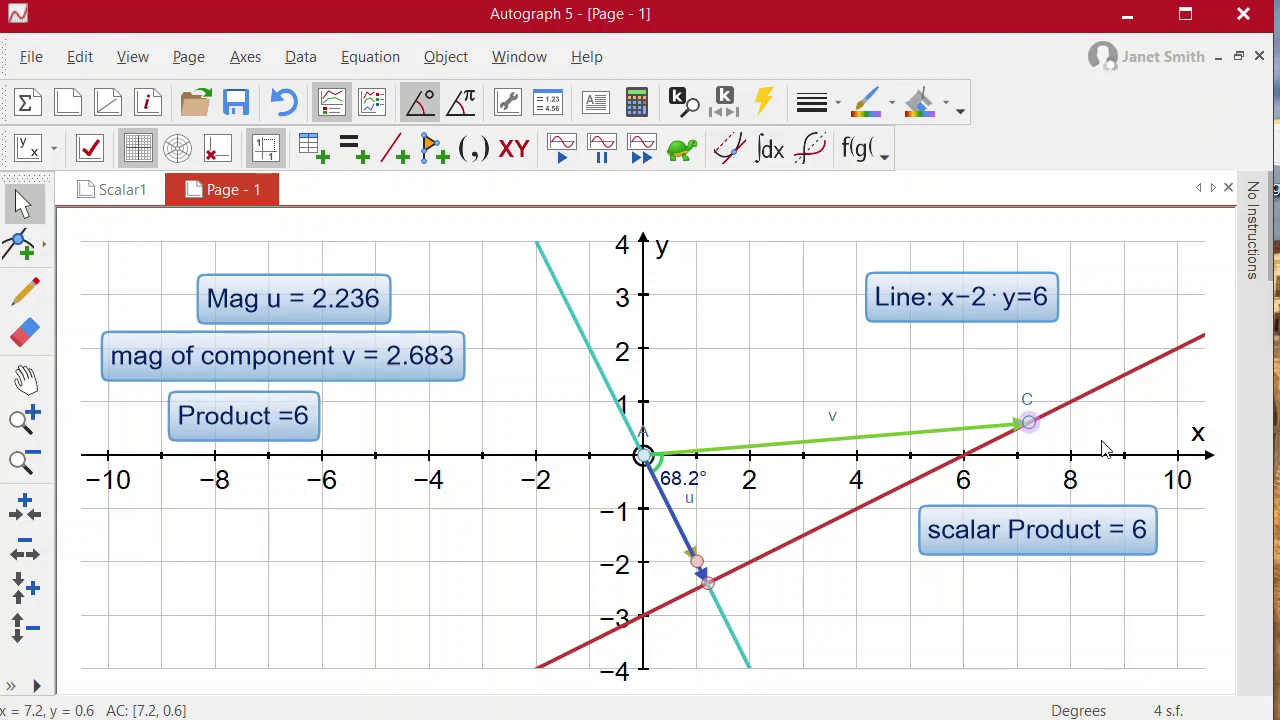
key("Left")
key("Left")
key("Left")
key("Left")
key("Left")
key("Left")
key("Left")
key("Left")
key("Left")
key("Left")
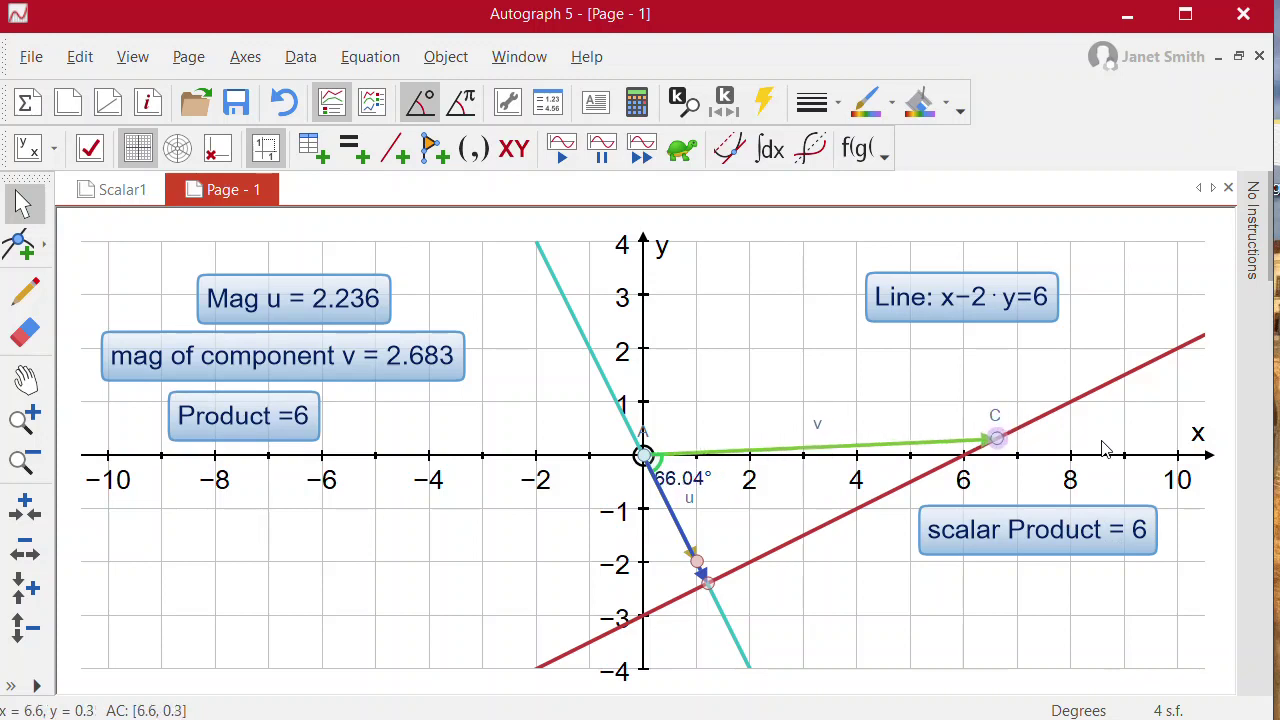
key("Left")
key("Left")
key("Left")
key("Left")
key("Left")
key("Left")
key("Left")
key("Left")
key("Left")
key("Left")
key("Left")
key("Left")
key("Left")
key("Left")
key("Left")
key("Left")
key("Left")
key("Left")
key("Left")
key("Left")
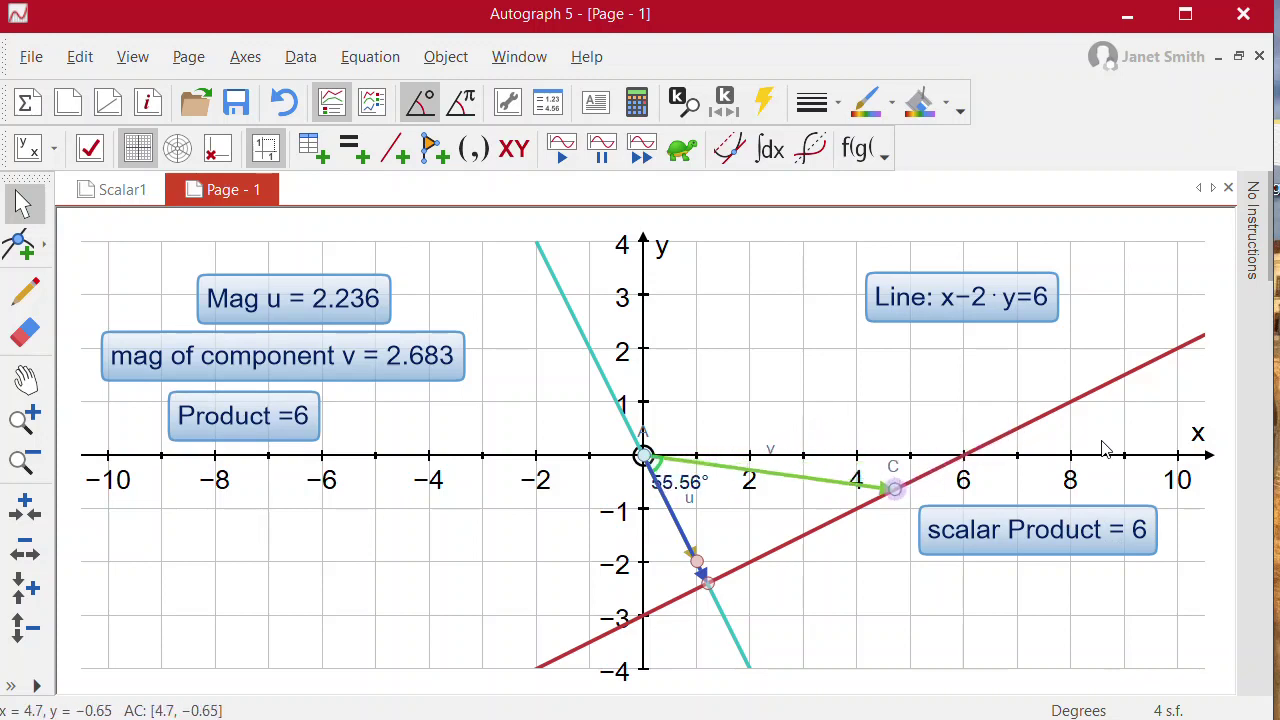
key("Left")
key("Left")
key("Left")
key("Left")
key("Left")
key("Left")
key("Left")
key("Left")
key("Left")
key("Left")
key("Left")
key("Left")
key("Left")
key("Left")
key("Left")
key("Left")
key("Left")
key("Left")
key("Left")
key("Left")
key("Left")
key("Left")
key("Left")
key("Left")
key("Left")
key("Left")
key("Left")
key("Left")
key("Left")
key("Left")
key("Left")
key("Left")
key("Left")
key("Left")
key("Left")
key("Left")
key("Left")
key("Left")
key("Left")
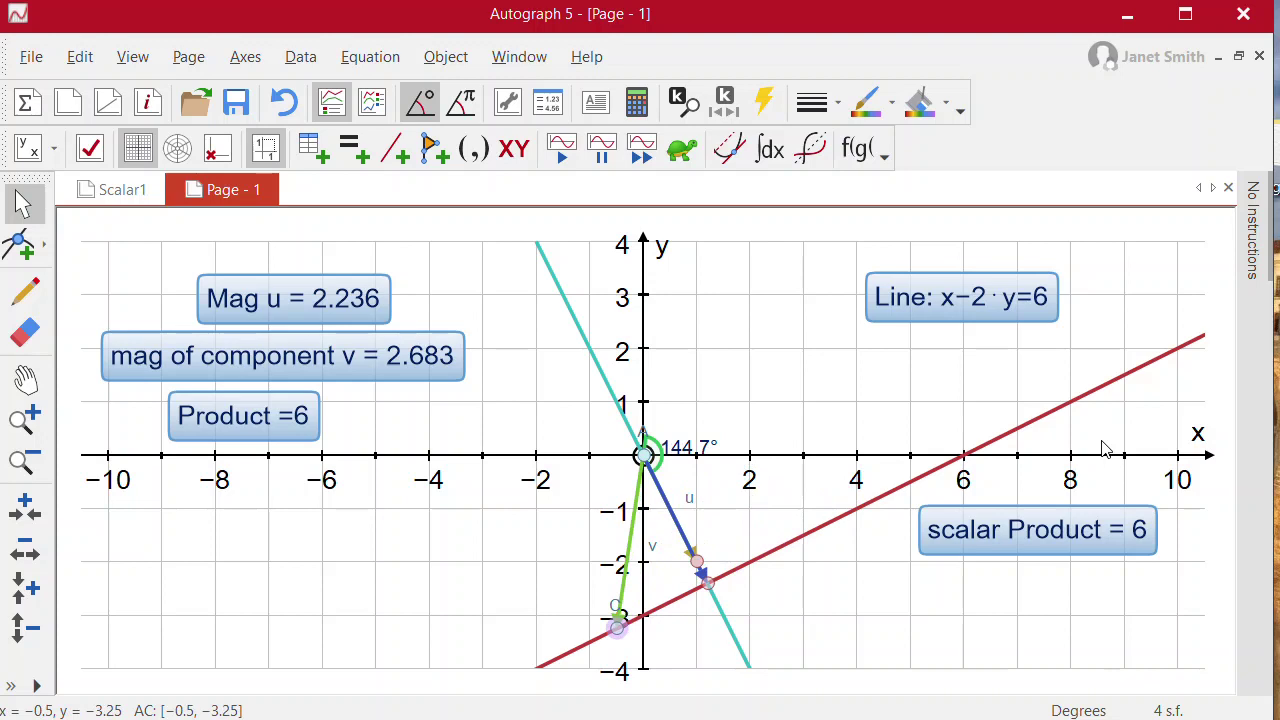
key("Left")
key("Left")
key("Left")
key("Left")
key("Left")
Step: Slide point C back up the line x−2y=6 to x = 4.3, y = −0.85
key("Right")
key("Right")
key("Right")
key("Right")
key("Right")
key("Right")
key("Right")
key("Right")
key("Right")
key("Right")
key("Right")
key("Right")
key("Right")
key("Right")
key("Right")
key("Right")
key("Right")
key("Right")
key("Right")
key("Right")
key("Right")
key("Right")
key("Right")
key("Right")
key("Right")
key("Right")
key("Right")
key("Right")
key("Right")
key("Right")
key("Right")
key("Right")
key("Right")
key("Right")
key("Right")
key("Right")
key("Right")
key("Right")
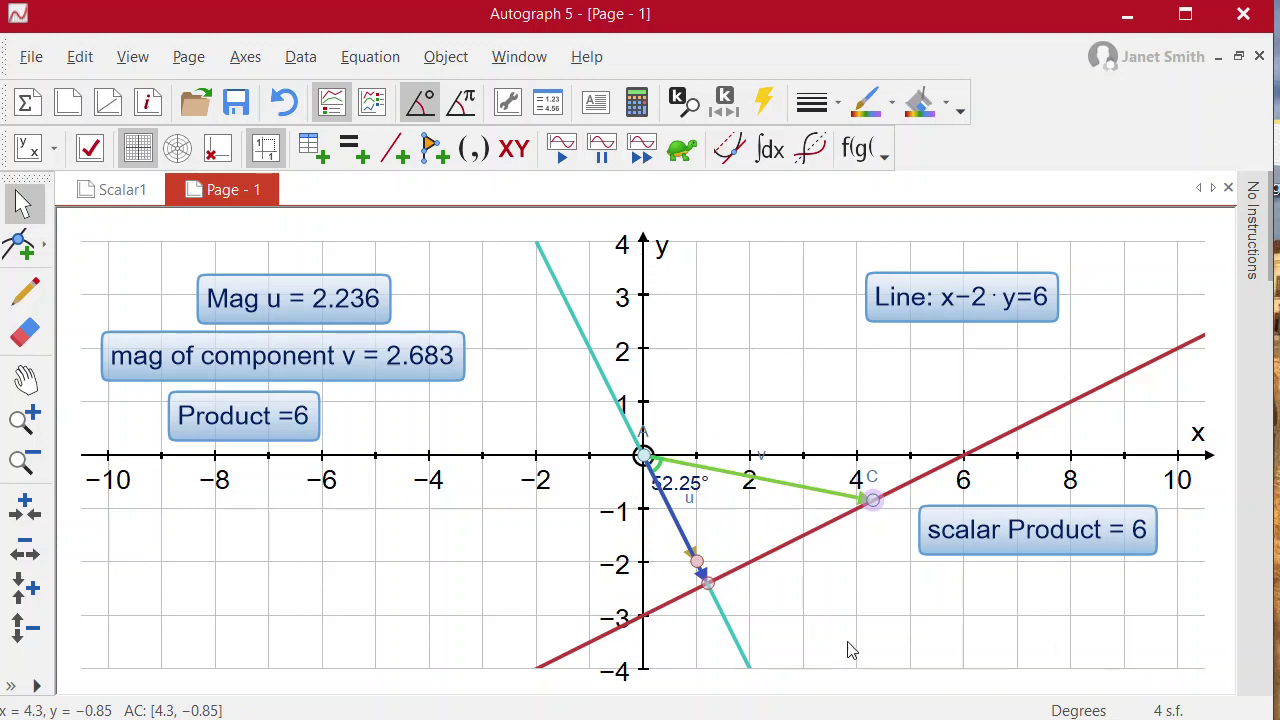